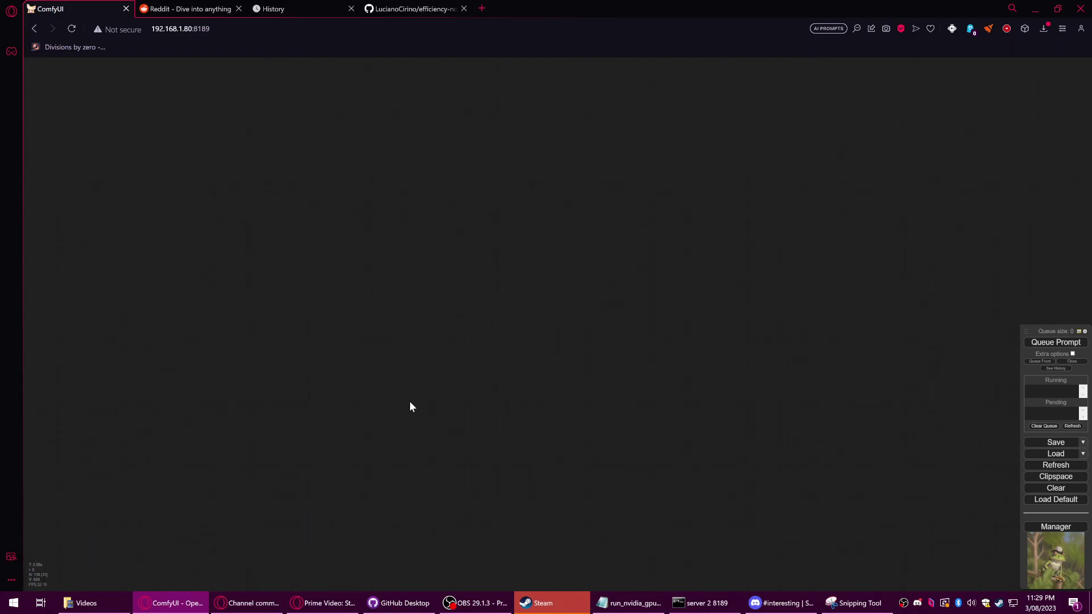
Add an XY Plot node from the Efficiency Nodes category and place it near the middle of the empty canvas.
right_click(396, 357)
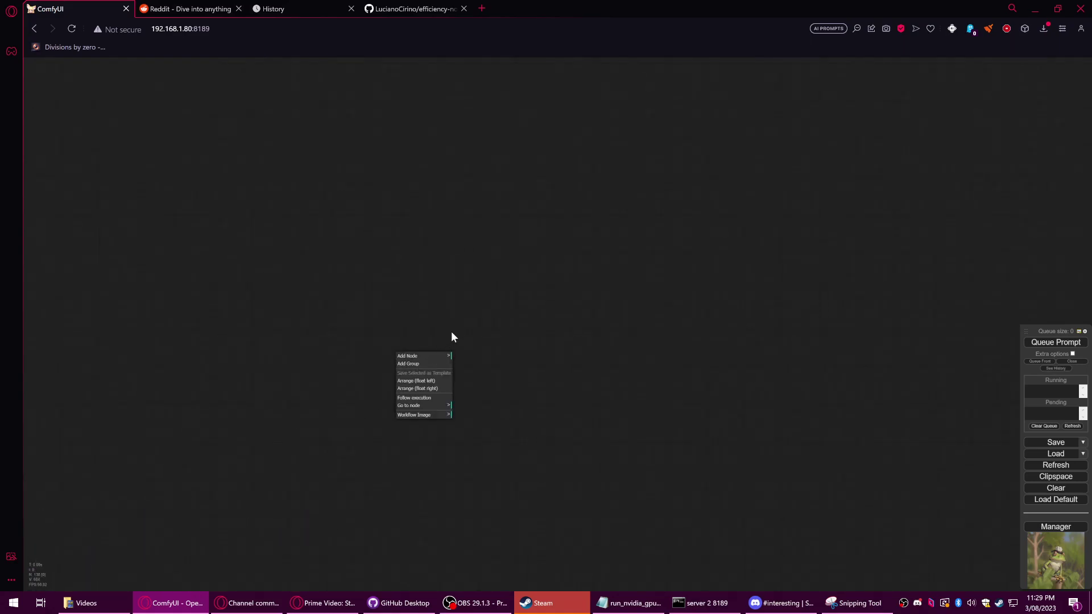
click(421, 356)
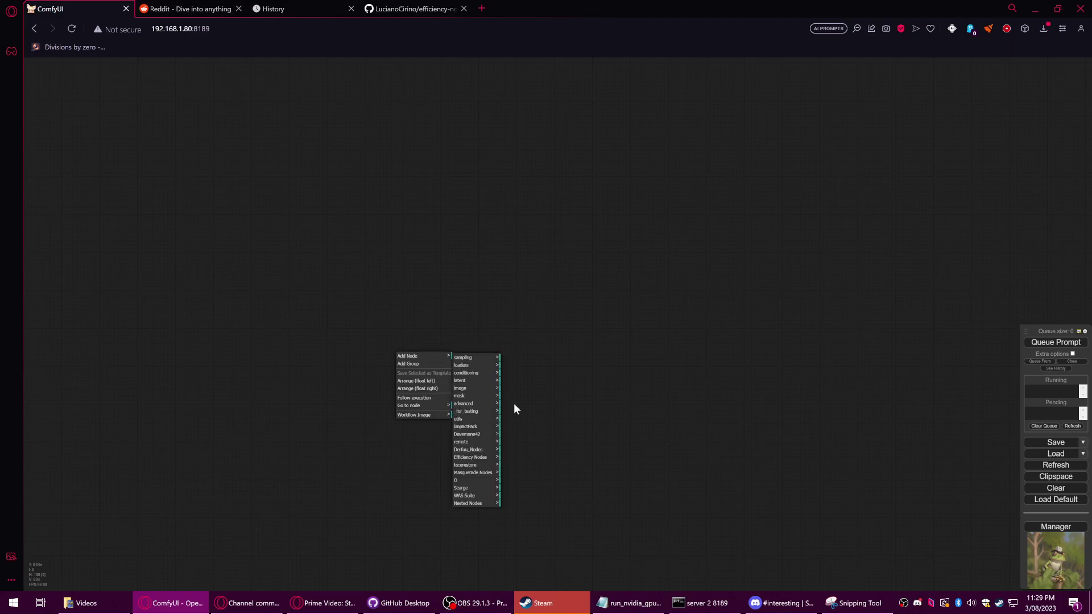
click(485, 458)
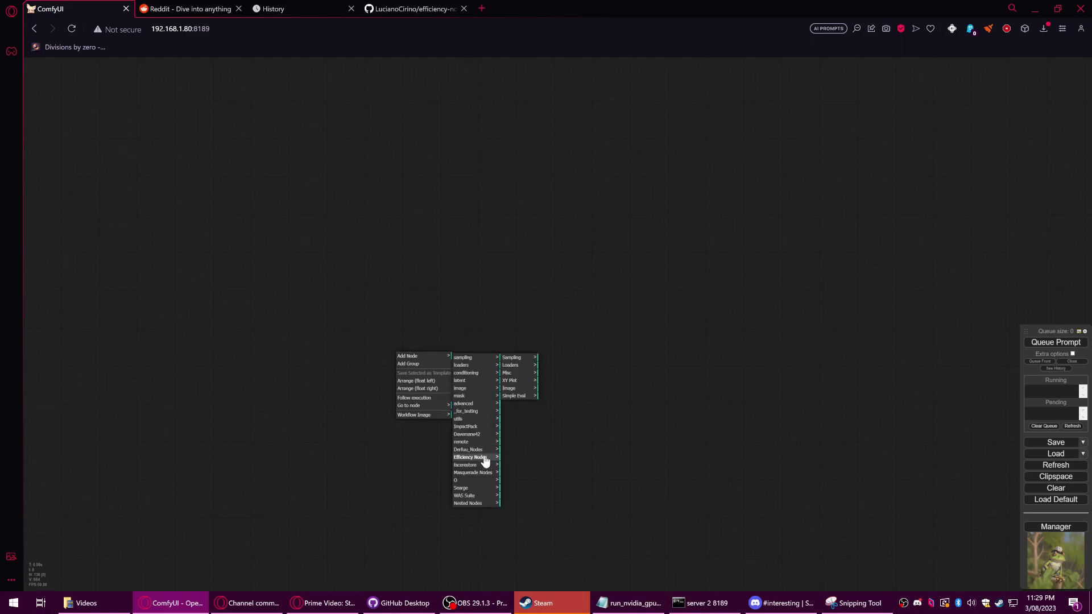
click(523, 386)
click(553, 370)
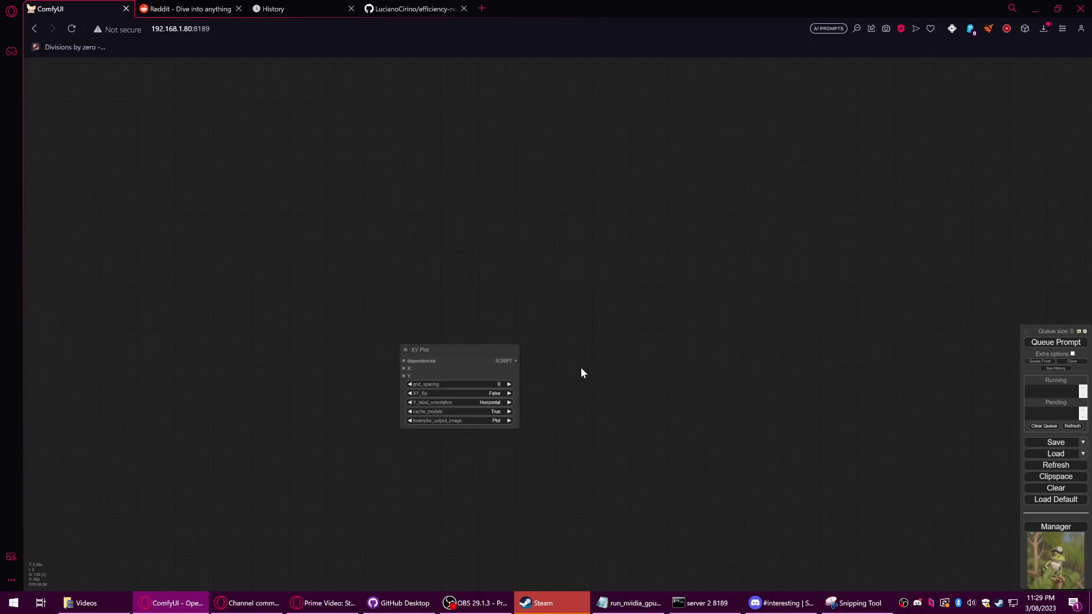
drag(470, 346, 424, 319)
scroll(515, 324, up, 2)
scroll(500, 373, down, 1)
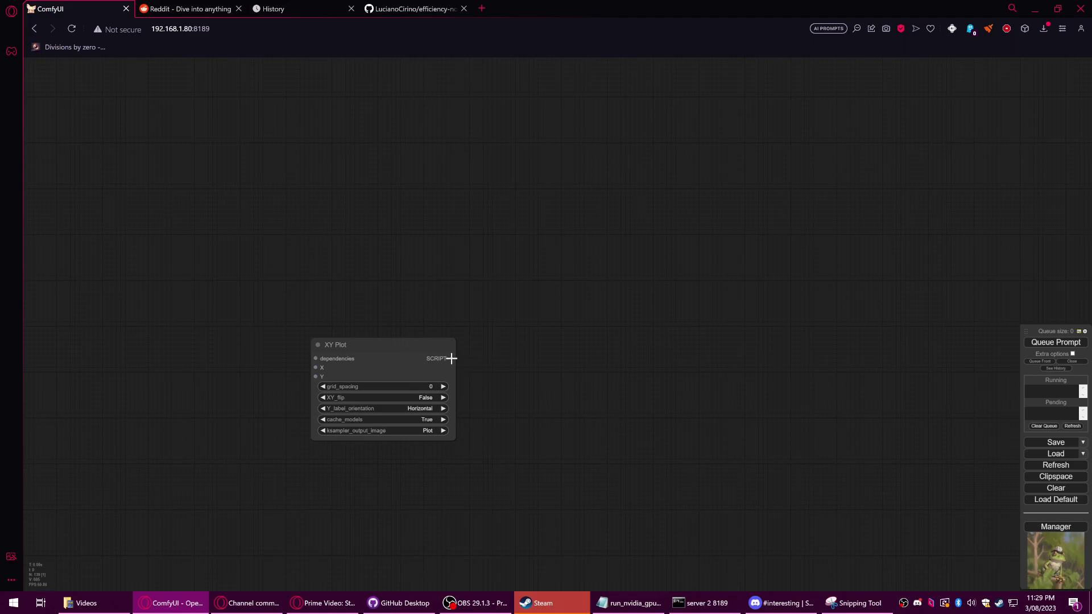
Add a KSampler (Efficient) node linked to the XY Plot's SCRIPT output and place it beside the plot node.
drag(451, 358, 580, 334)
click(597, 339)
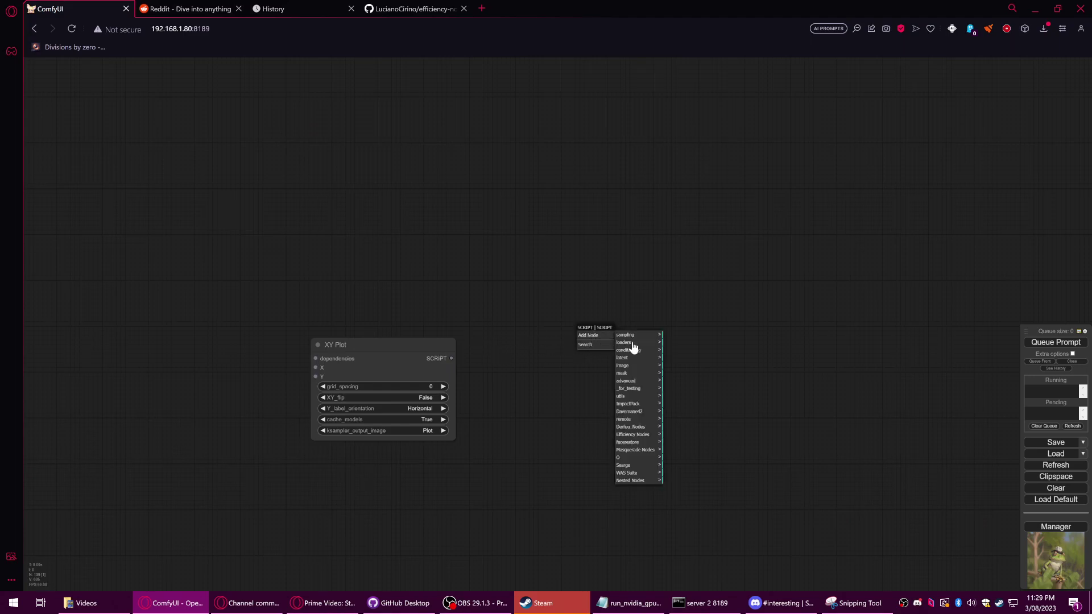
click(646, 440)
click(682, 338)
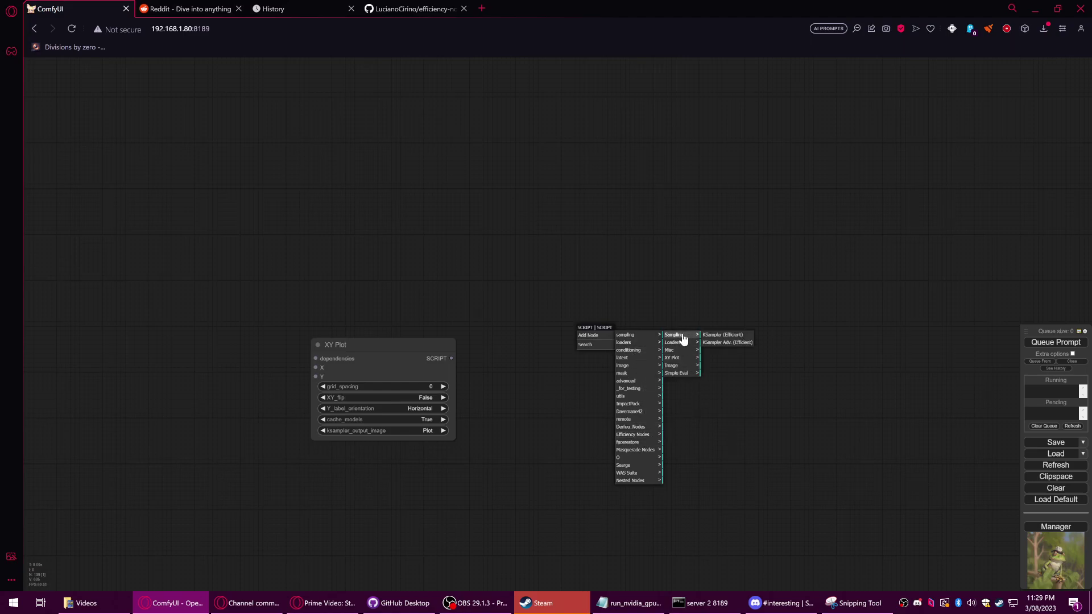
click(721, 335)
drag(650, 330, 567, 268)
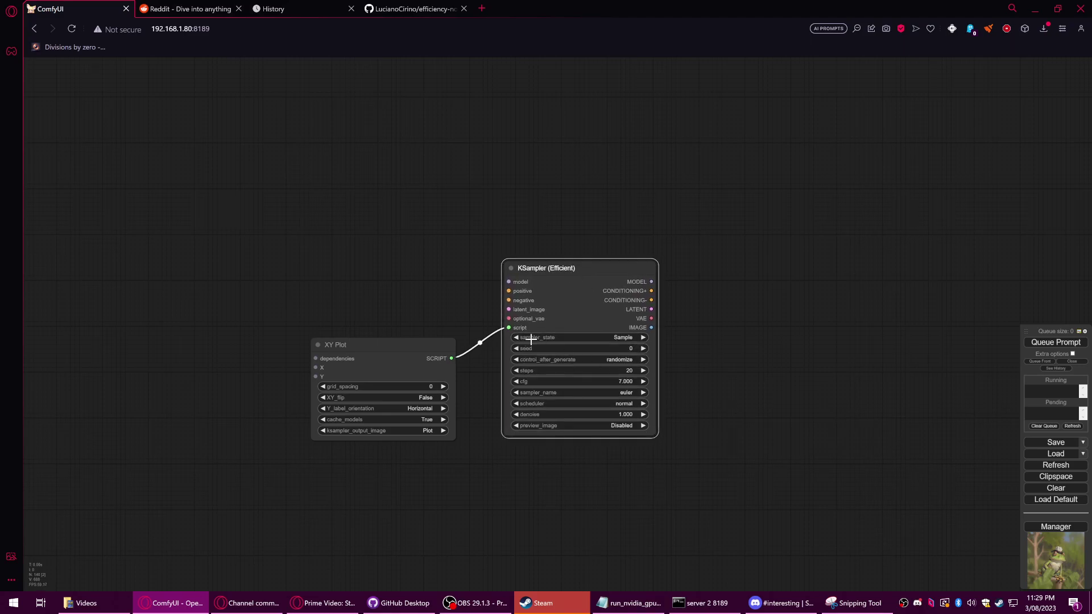
Set the KSampler's sampler_state to Script and add a VAE Decode node on its LATENT output.
click(609, 337)
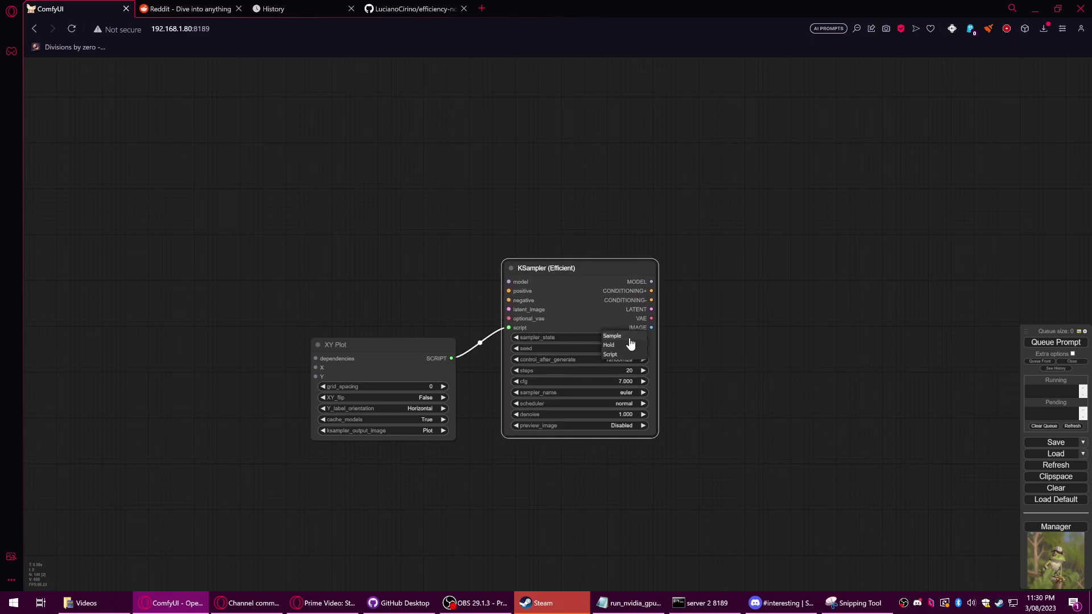
click(610, 358)
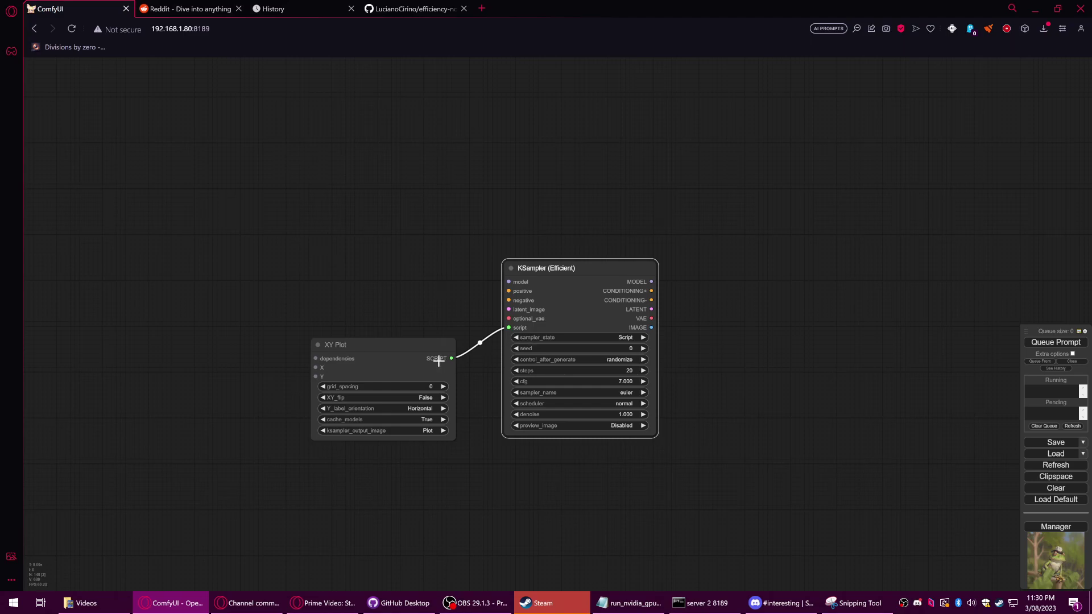
drag(441, 348, 466, 350)
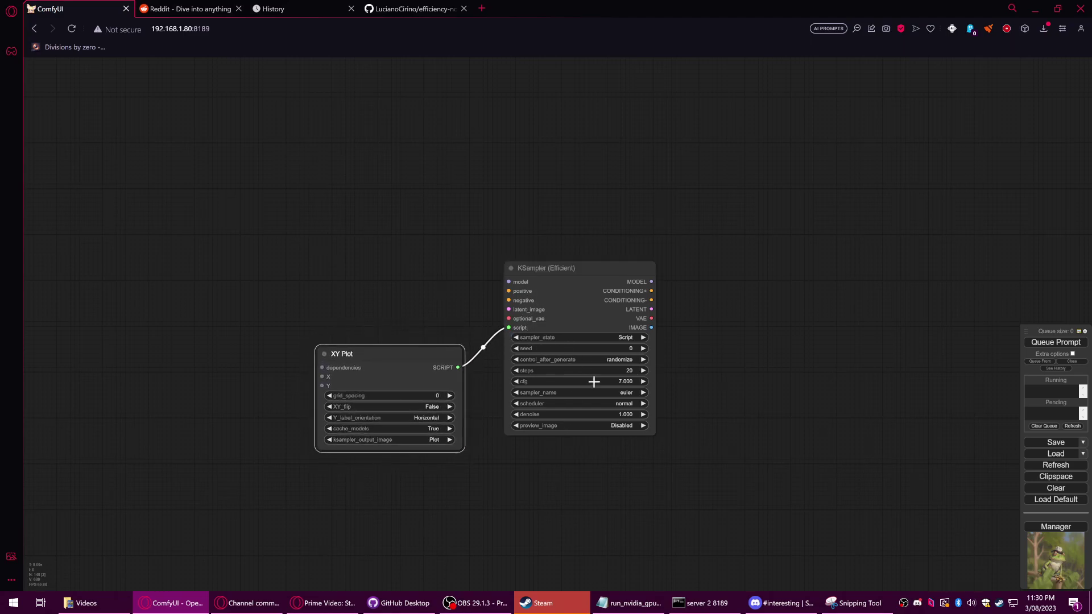
drag(447, 346, 455, 339)
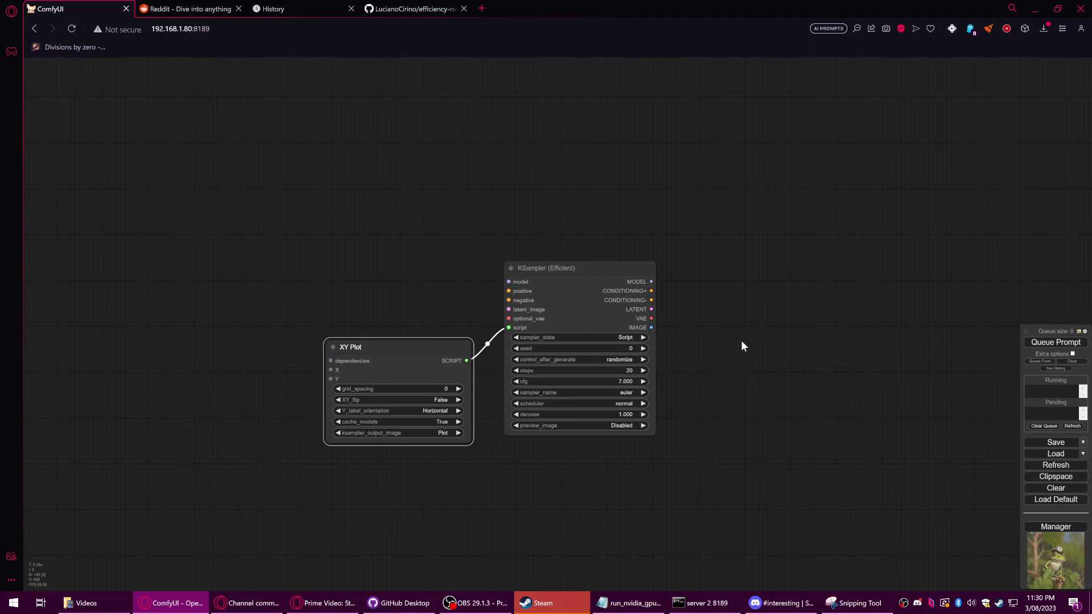
drag(653, 310, 732, 308)
click(728, 348)
Add an Efficient Loader node feeding the KSampler's model input and place it to the left of the XY Plot.
drag(508, 282, 284, 274)
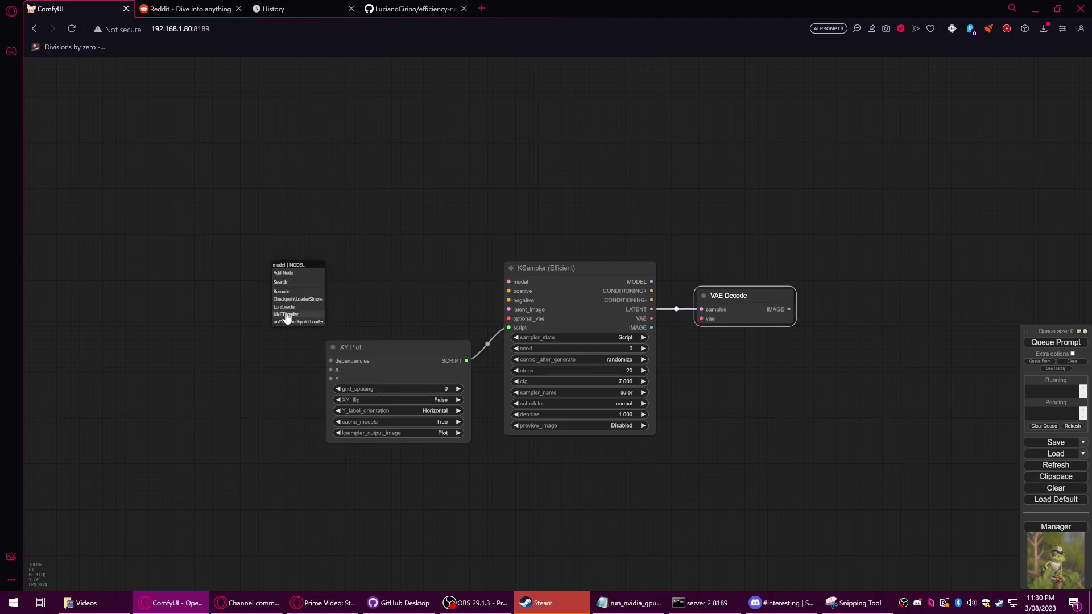
click(284, 274)
click(348, 370)
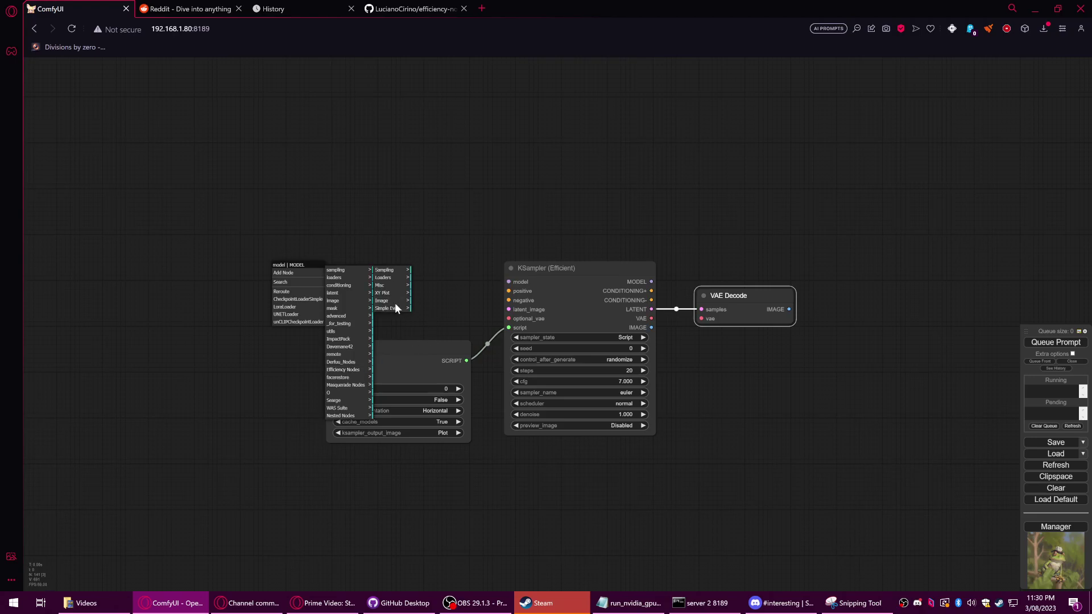
click(392, 271)
click(383, 277)
click(435, 271)
drag(451, 284, 252, 241)
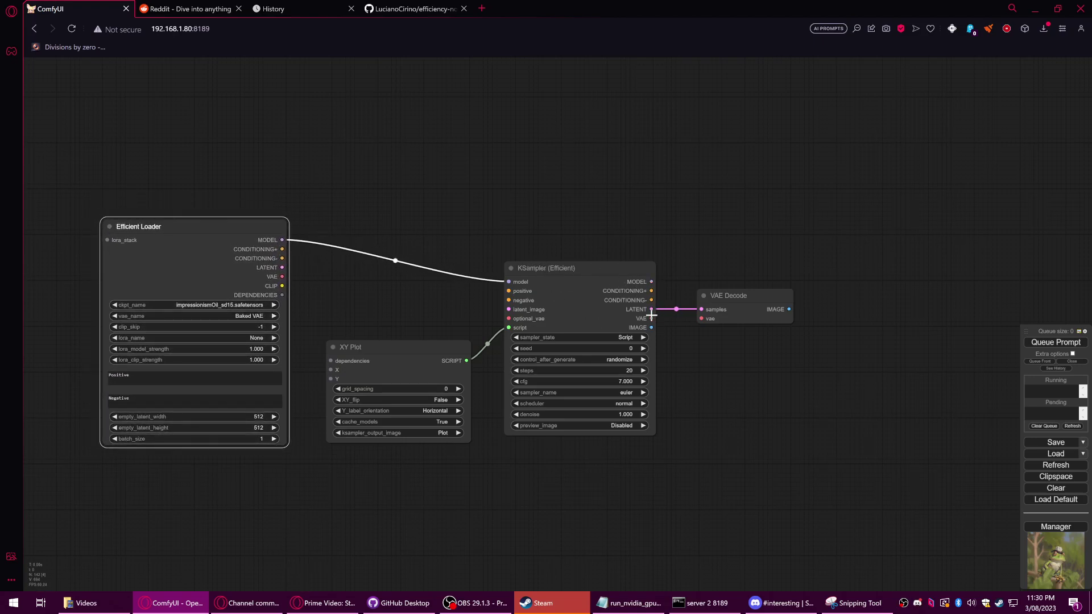
Connect the Efficient Loader's CONDITIONING+, CONDITIONING-, LATENT and VAE outputs to the matching KSampler inputs.
drag(282, 251, 509, 291)
drag(283, 258, 508, 301)
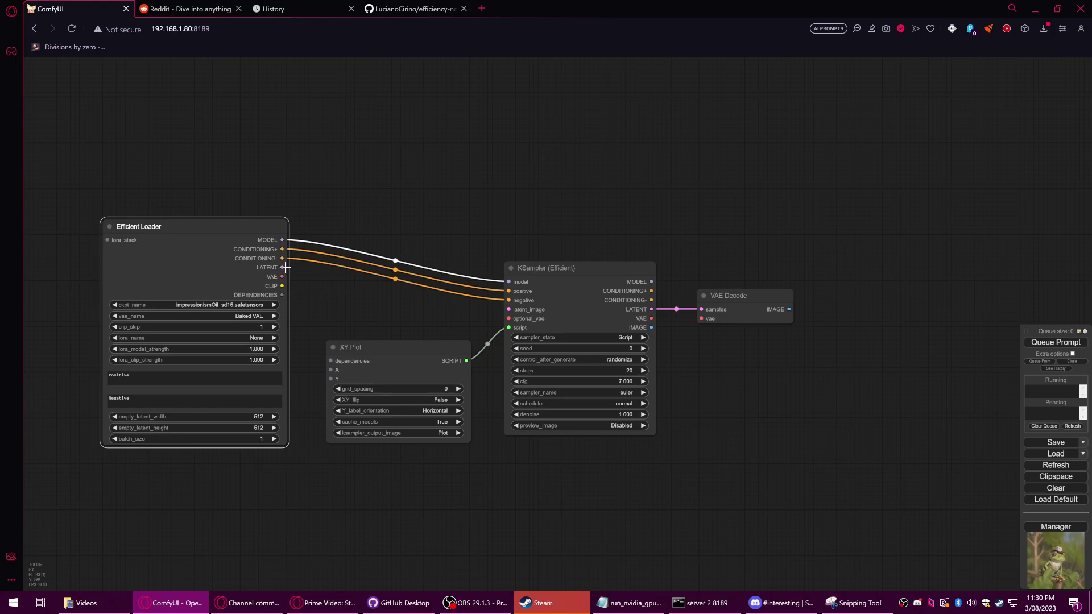
drag(282, 267, 508, 310)
drag(283, 277, 508, 319)
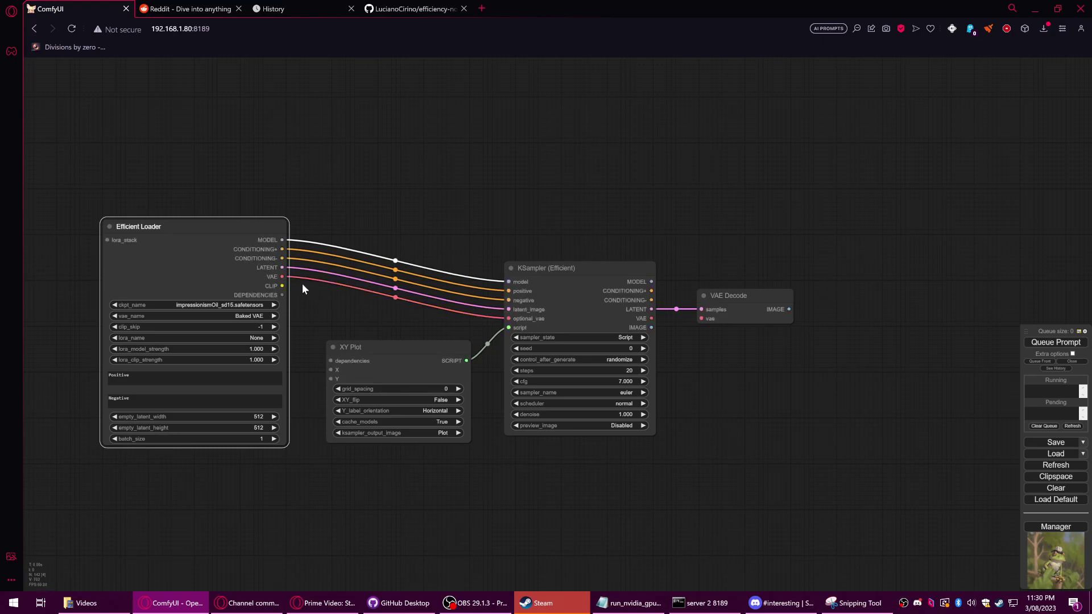
Connect the Efficient Loader's VAE output to VAE Decode and its DEPENDENCIES output to the XY Plot's dependencies input.
drag(283, 277, 700, 225)
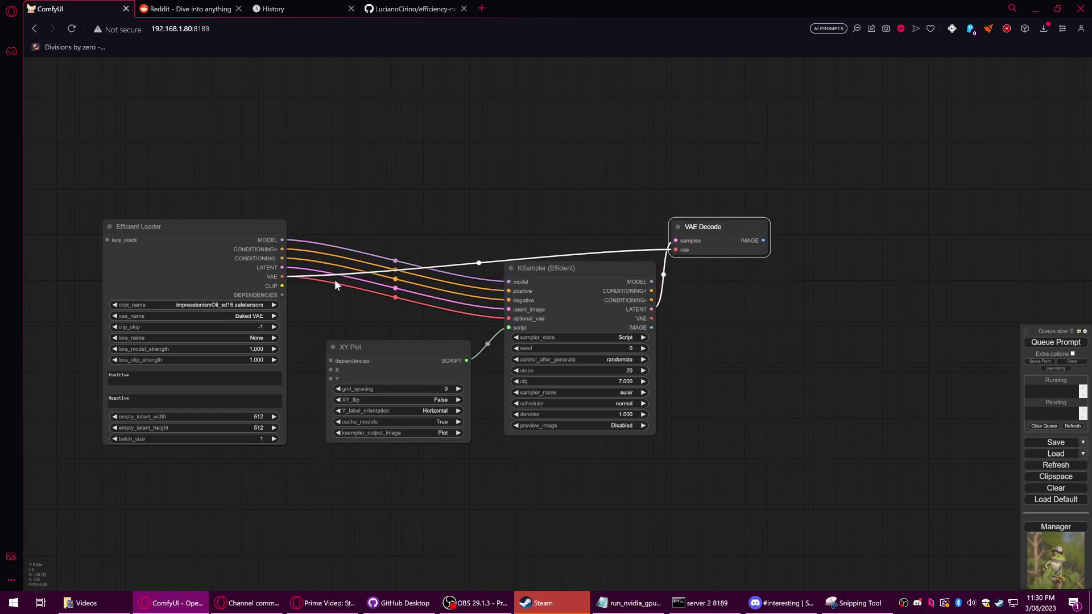
drag(280, 295, 393, 361)
Move VAE Decode slightly higher above the KSampler and shift the Efficient Loader further from the XY Plot.
click(200, 248)
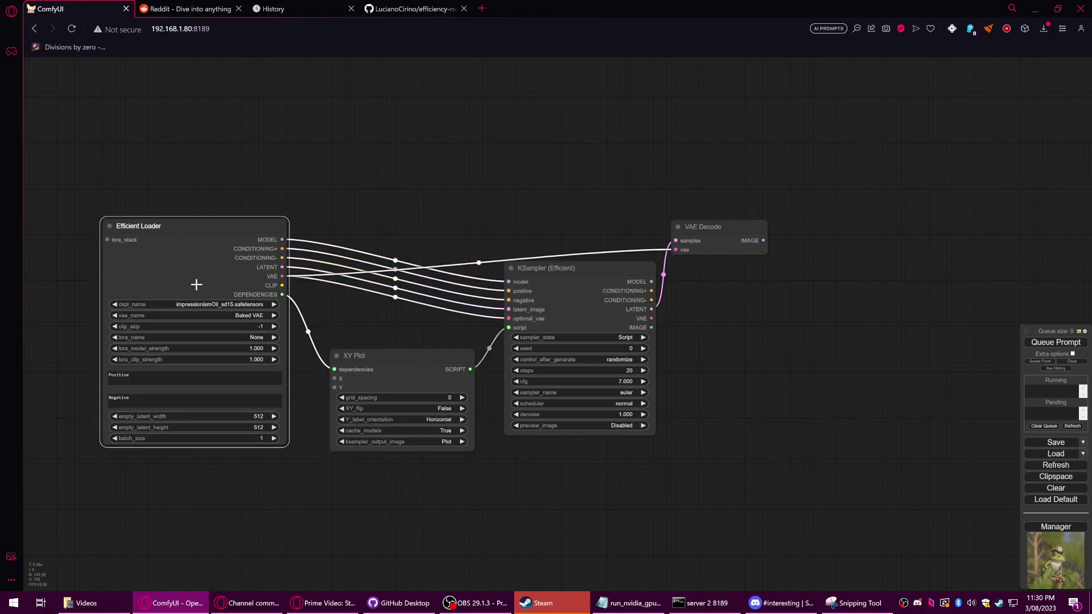
click(392, 363)
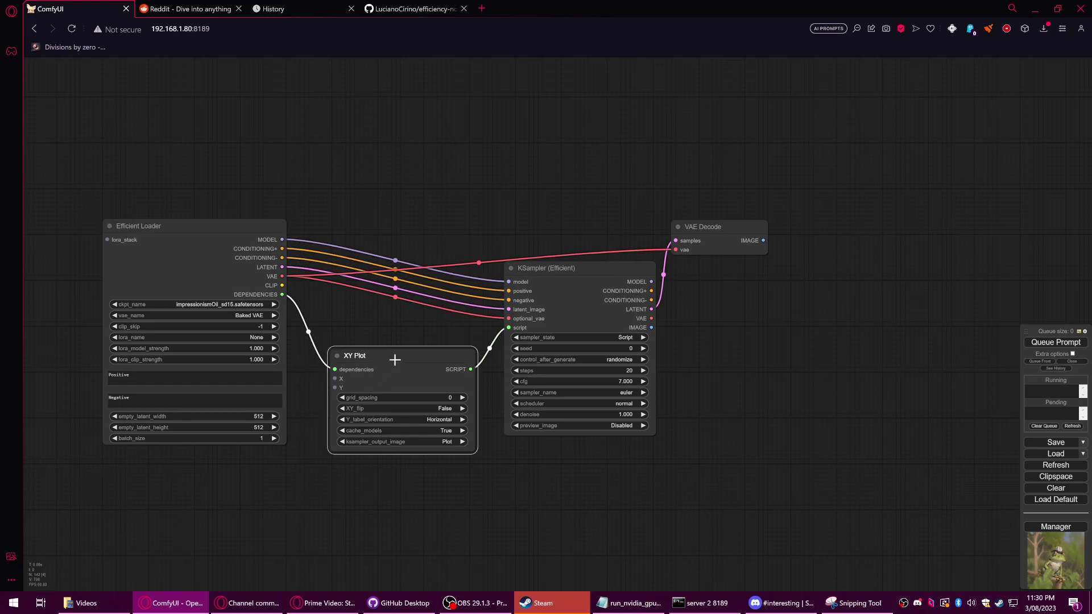
click(590, 283)
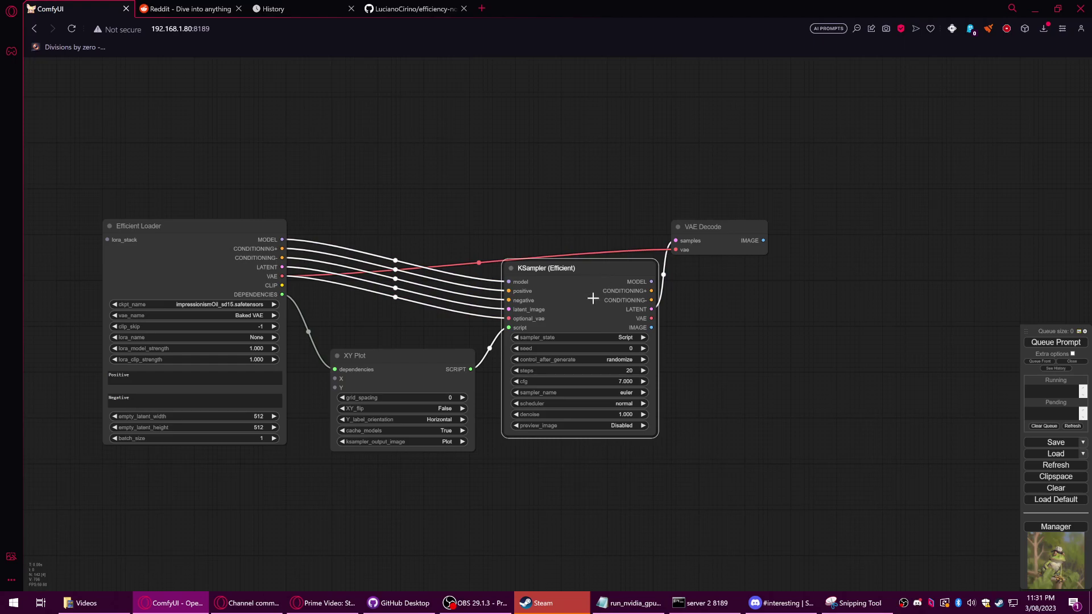
drag(722, 233, 724, 224)
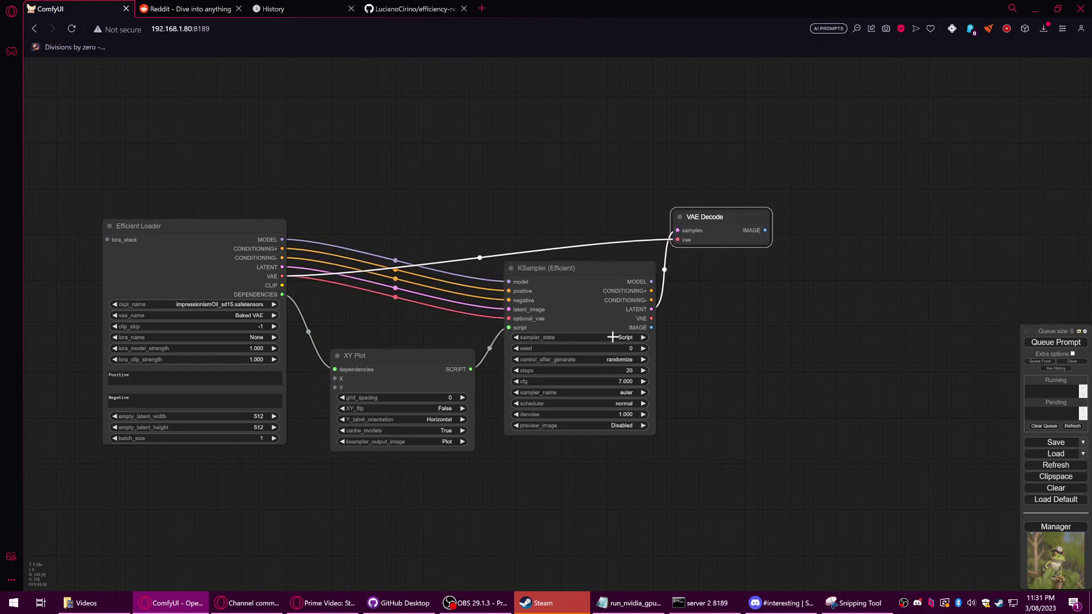
drag(297, 386, 464, 373)
click(297, 370)
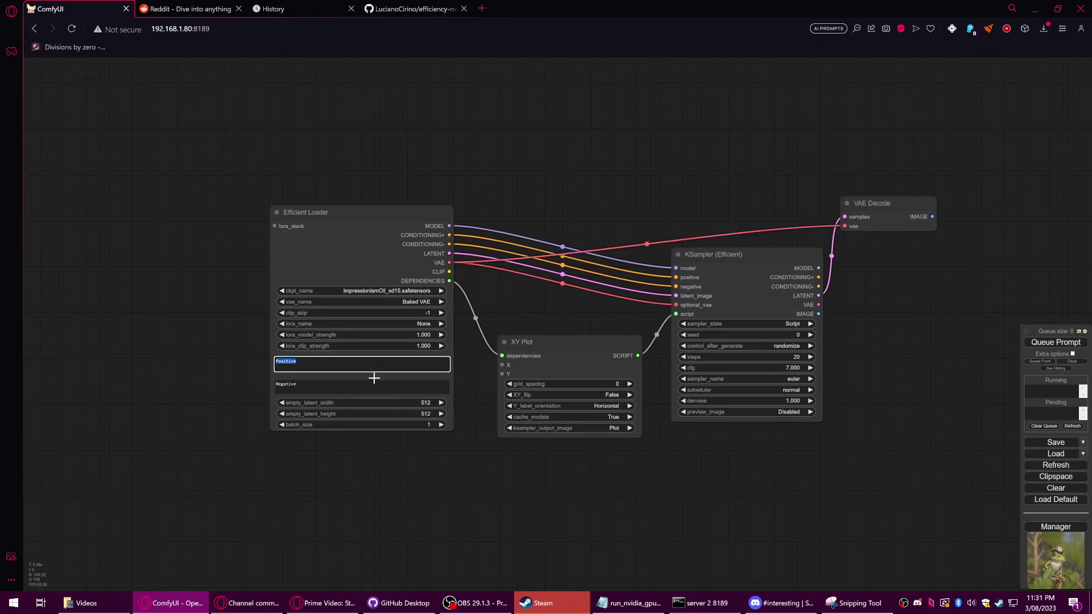
drag(402, 234, 365, 226)
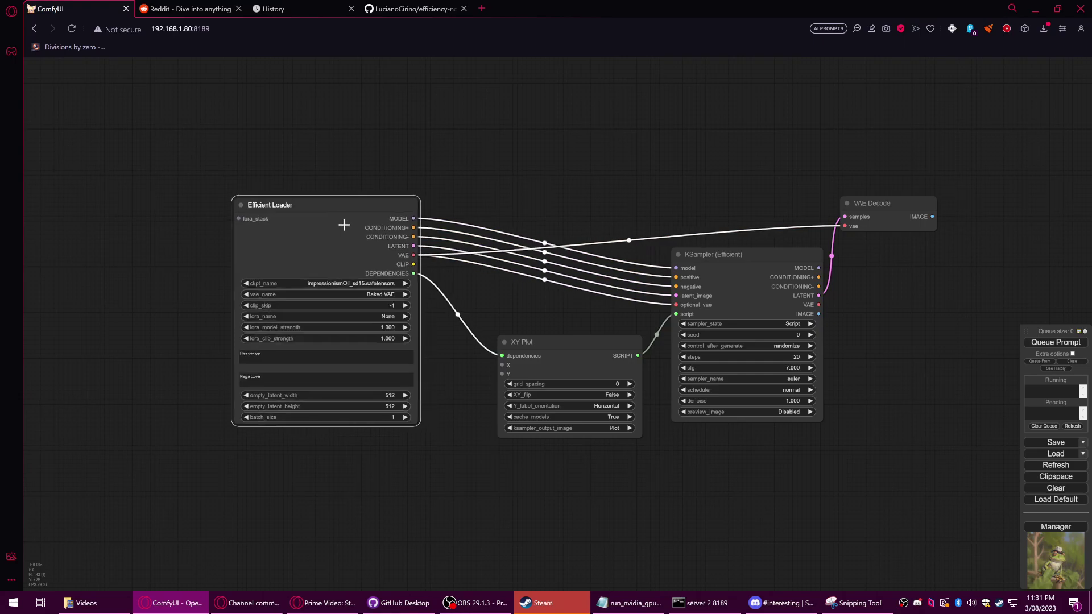
Add an XY Input: Steps node to the XY Plot's X input and place it below the Efficient Loader.
drag(558, 354, 442, 451)
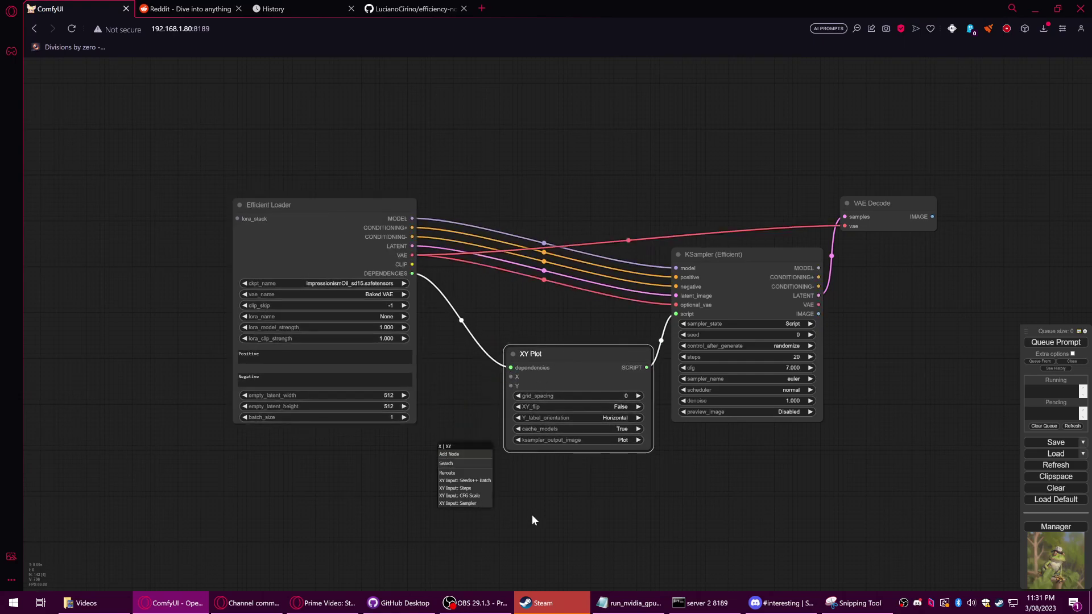
click(443, 489)
drag(457, 452, 299, 472)
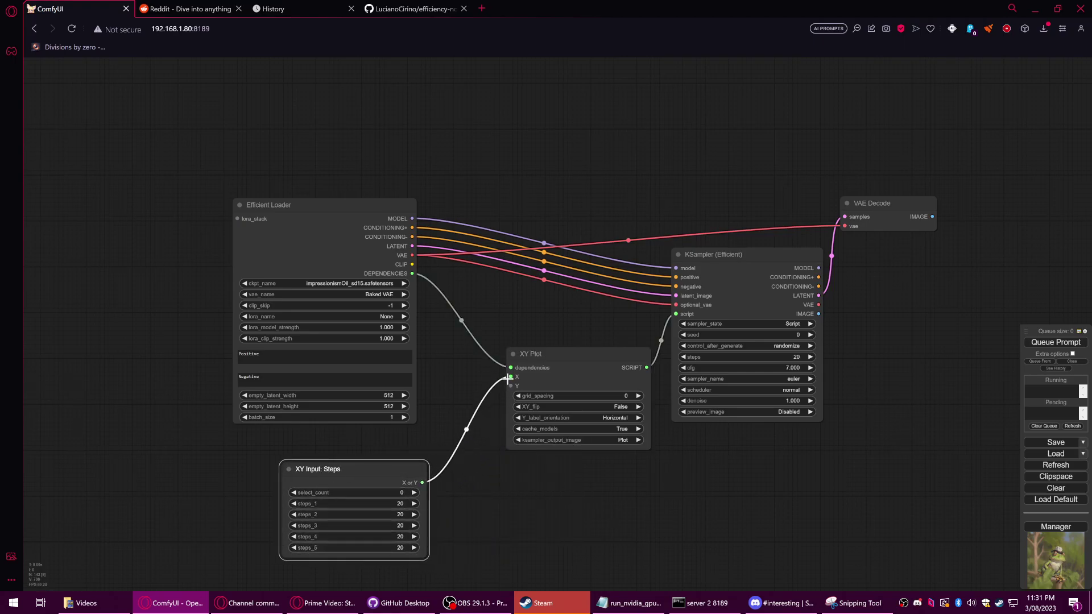
Add an XY Input: CFG Scale node to the XY Plot's Y input and place it below the Steps node.
drag(510, 386, 450, 529)
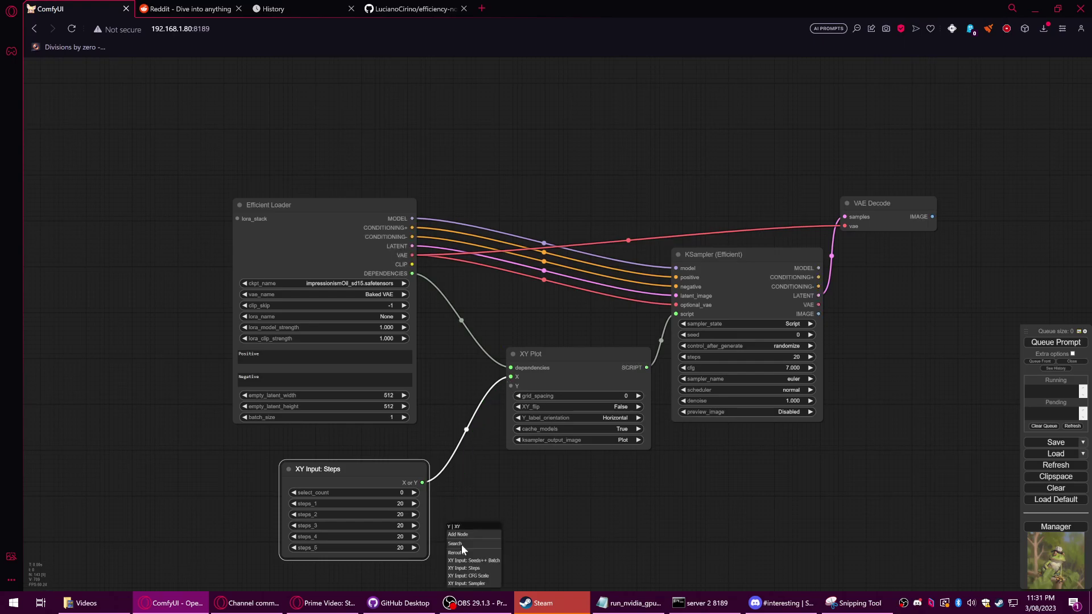
click(490, 581)
drag(594, 507, 393, 466)
Set select_count to 2 on both XY Input nodes, with cfg_1 at 3.000 and steps_1 at 10.
click(419, 390)
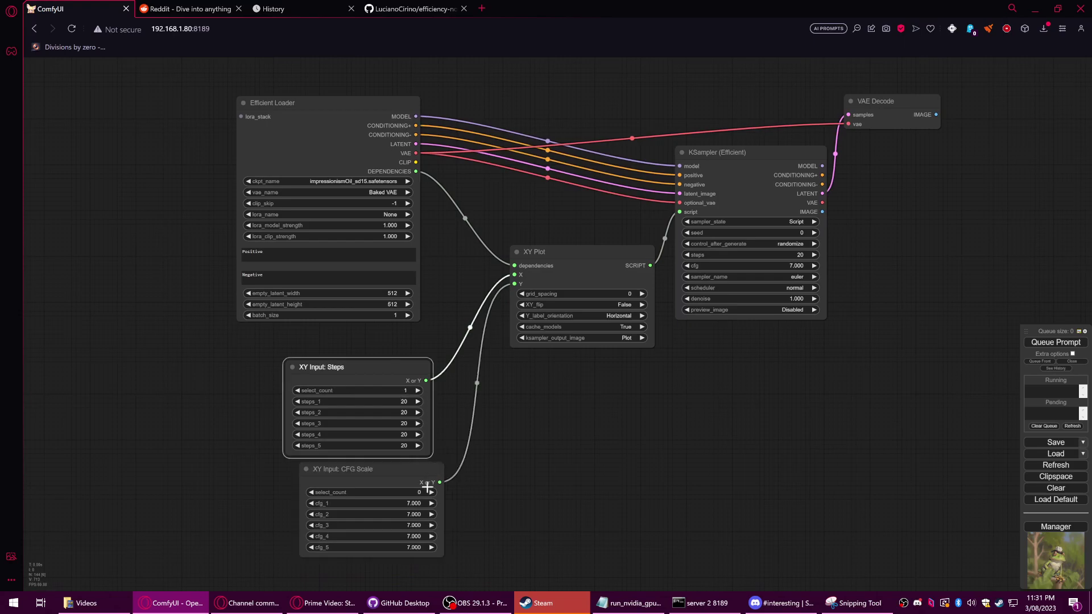
click(432, 493)
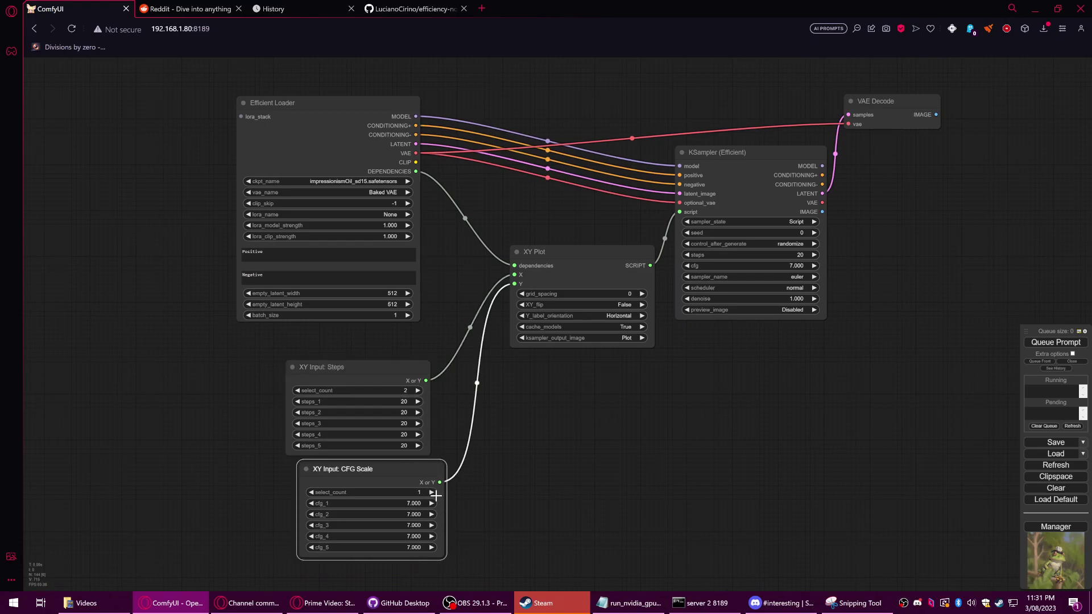
drag(415, 470, 401, 465)
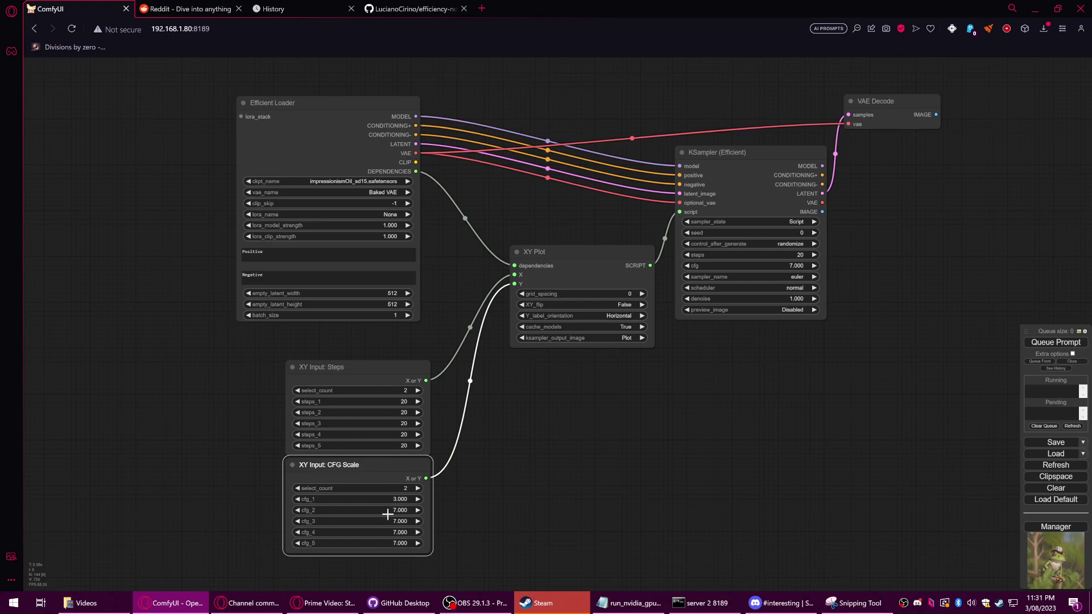
drag(383, 401, 380, 403)
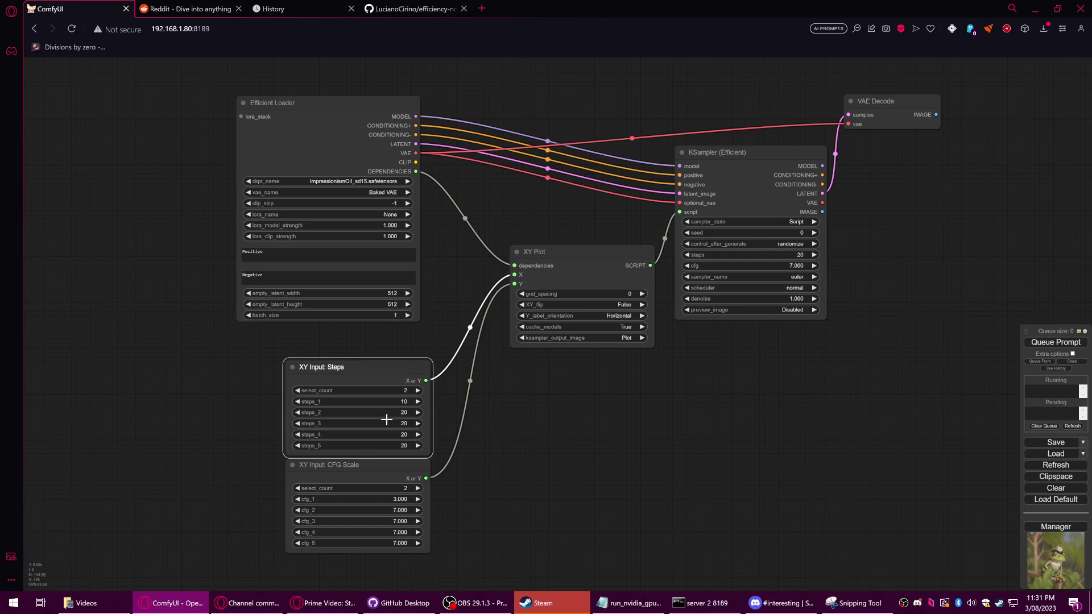
Stack the XY Input: Steps and CFG Scale nodes closely beneath the Efficient Loader.
drag(549, 417, 496, 434)
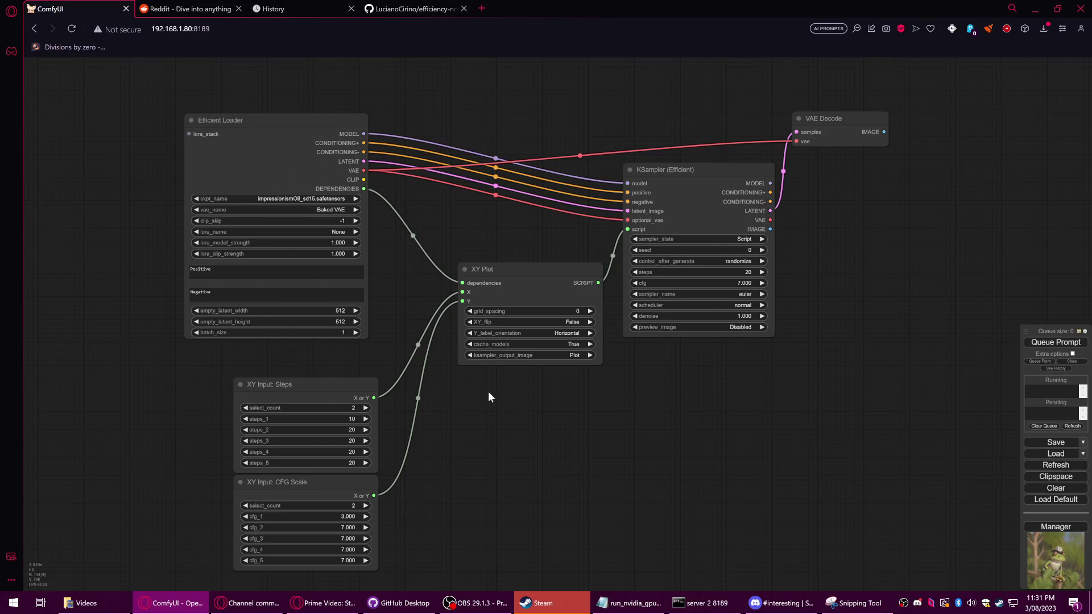
drag(319, 384, 306, 355)
drag(326, 483, 303, 437)
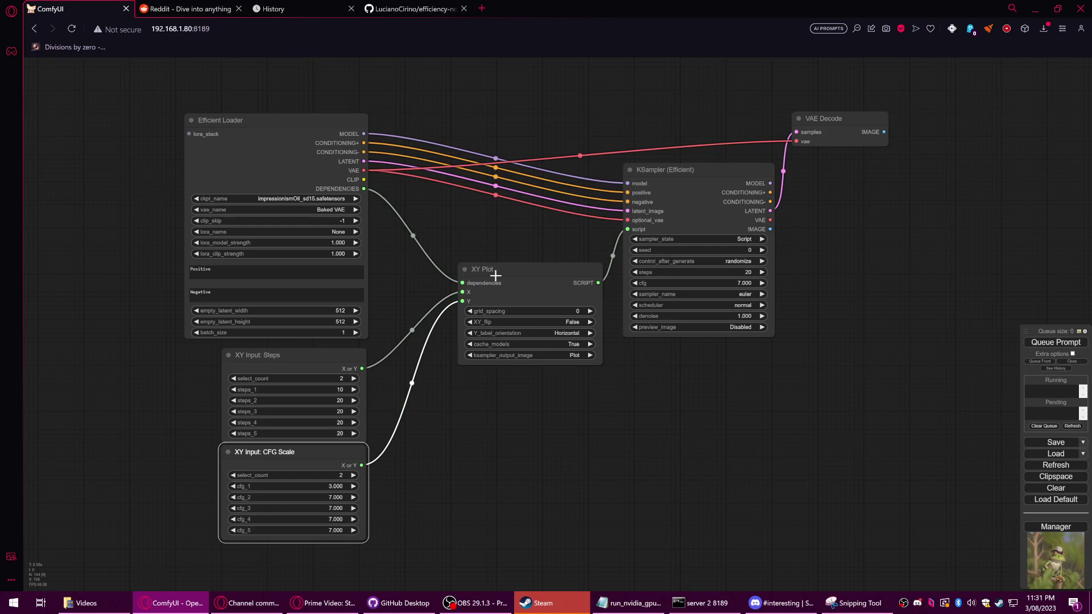
Add an XY Input: Manual XY Entry node and place it clear of the XY Plot node, just beneath it.
right_click(434, 375)
click(442, 375)
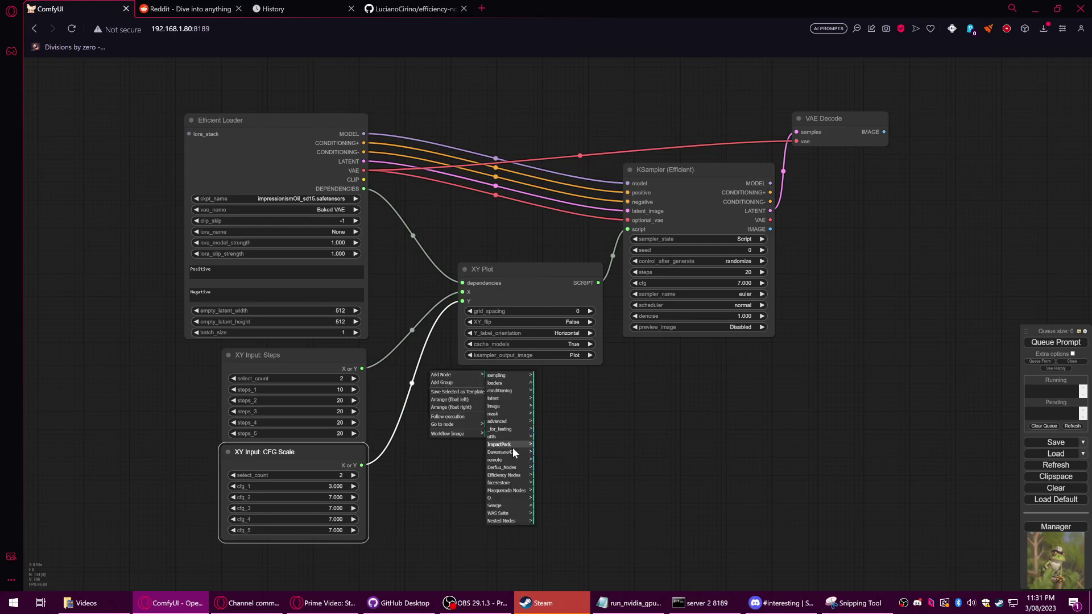
click(511, 476)
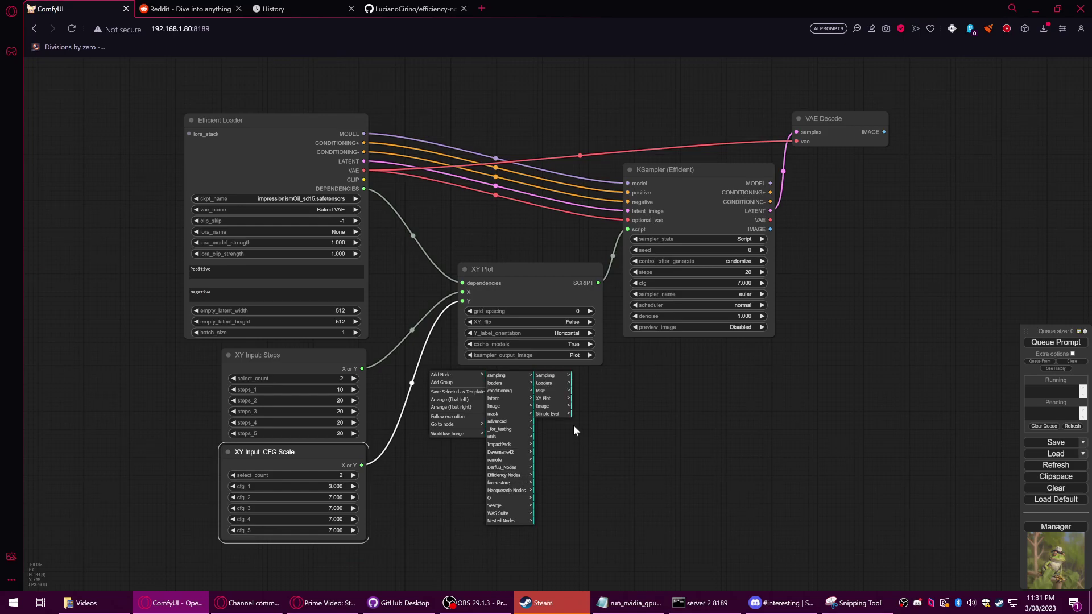
click(545, 399)
click(598, 377)
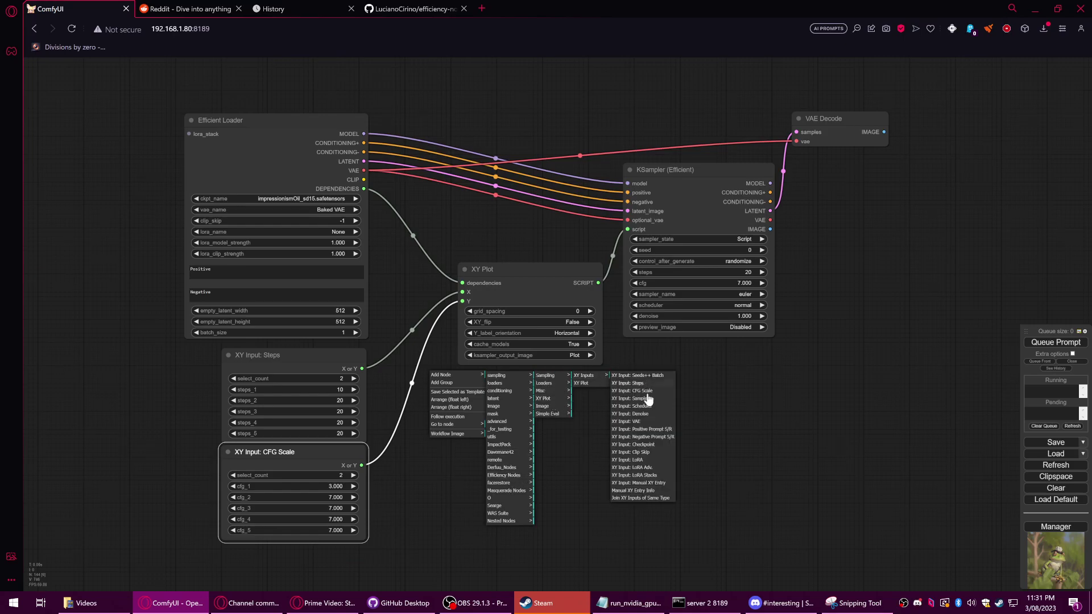
click(659, 484)
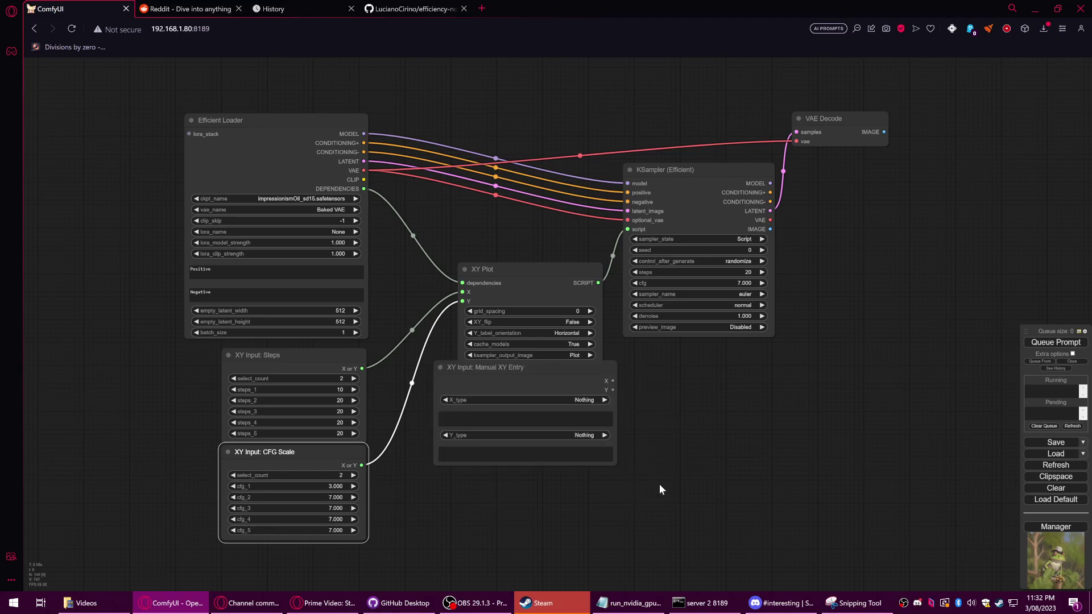
drag(521, 439, 520, 461)
click(520, 461)
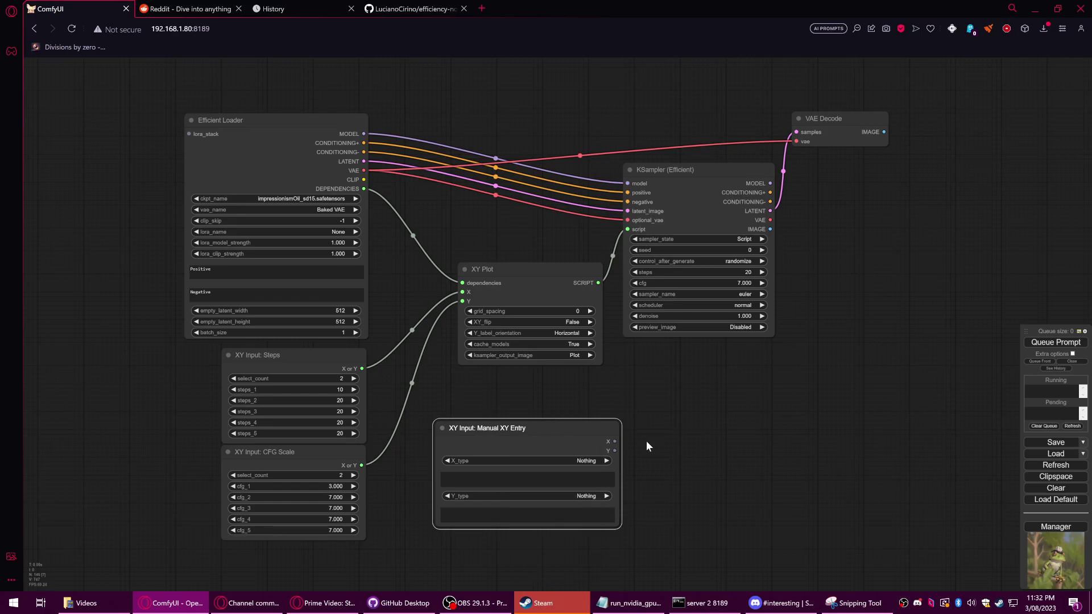
Remove the XY Input: Manual XY Entry node from the workflow.
drag(564, 435, 541, 426)
right_click(541, 425)
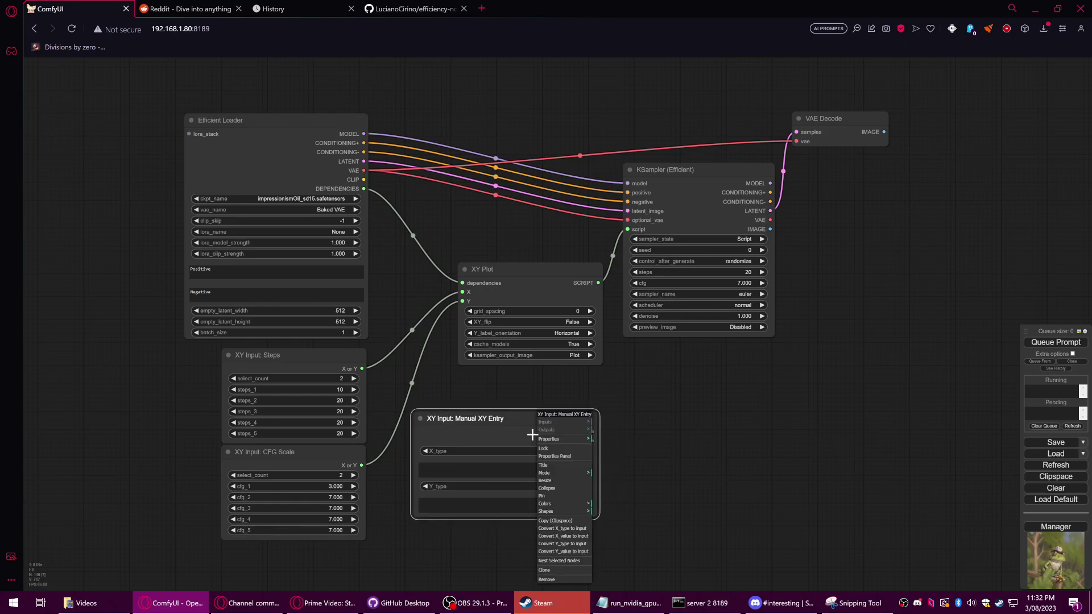
click(560, 583)
click(528, 273)
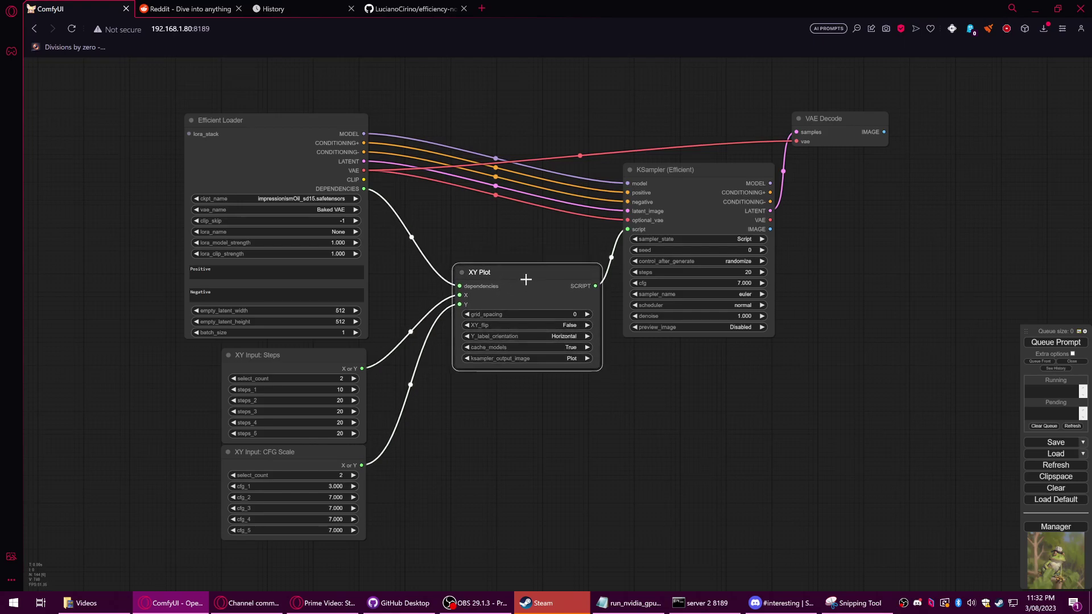
right_click(532, 271)
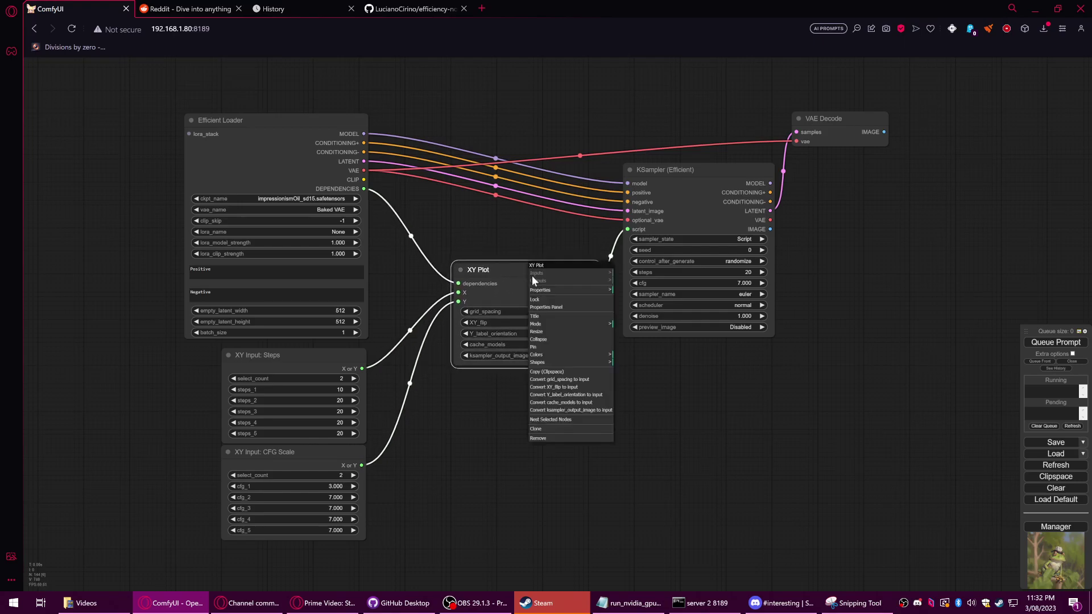
click(474, 434)
Add a Manual XY Entry Info node from the Efficiency Nodes XY Inputs below the XY Plot.
right_click(479, 405)
click(498, 405)
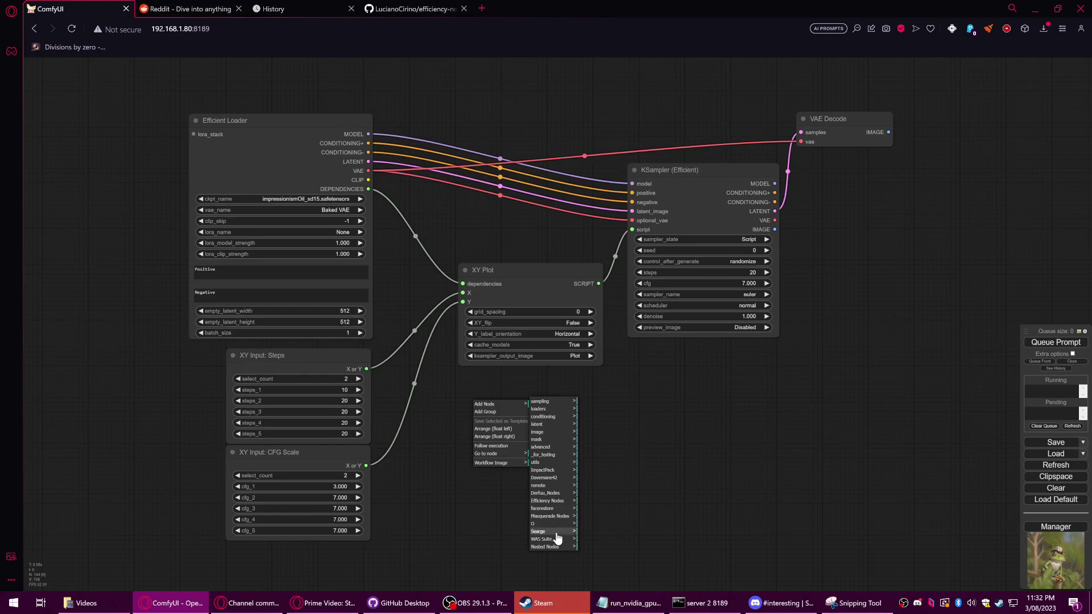
click(554, 471)
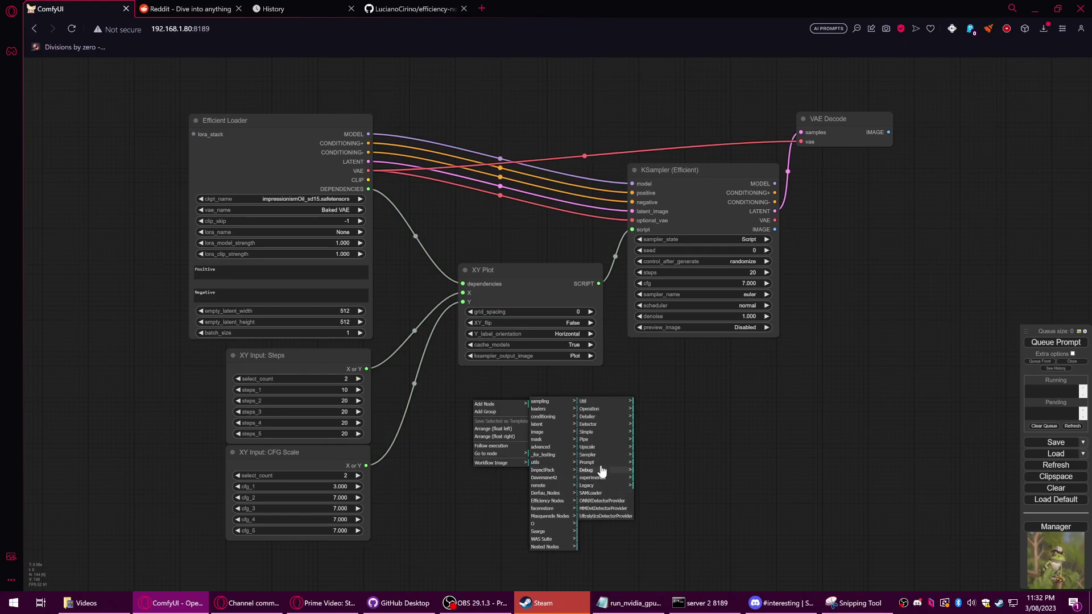
click(553, 503)
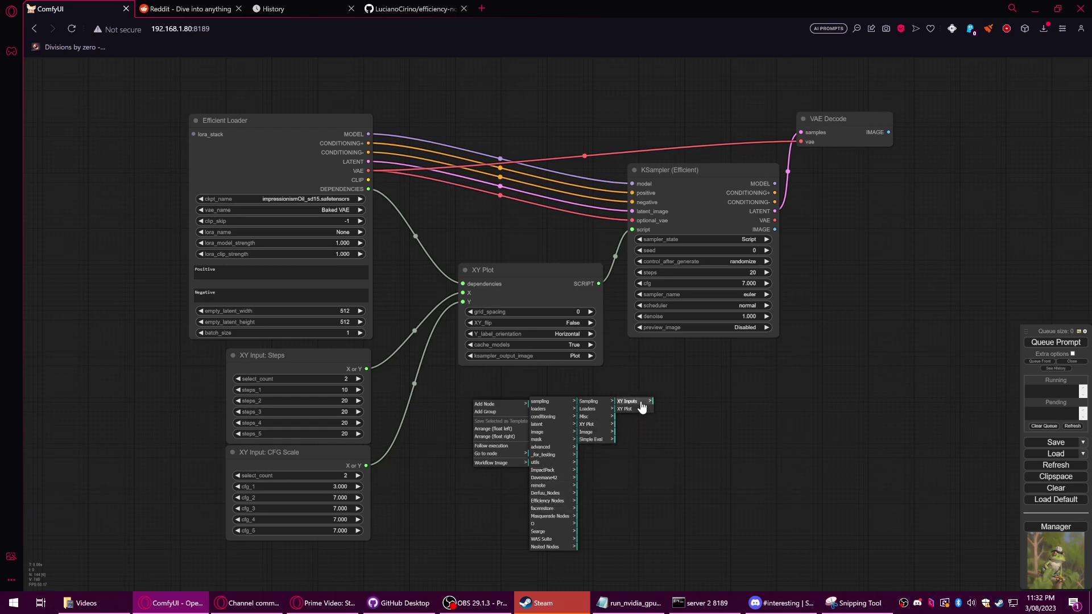
click(628, 401)
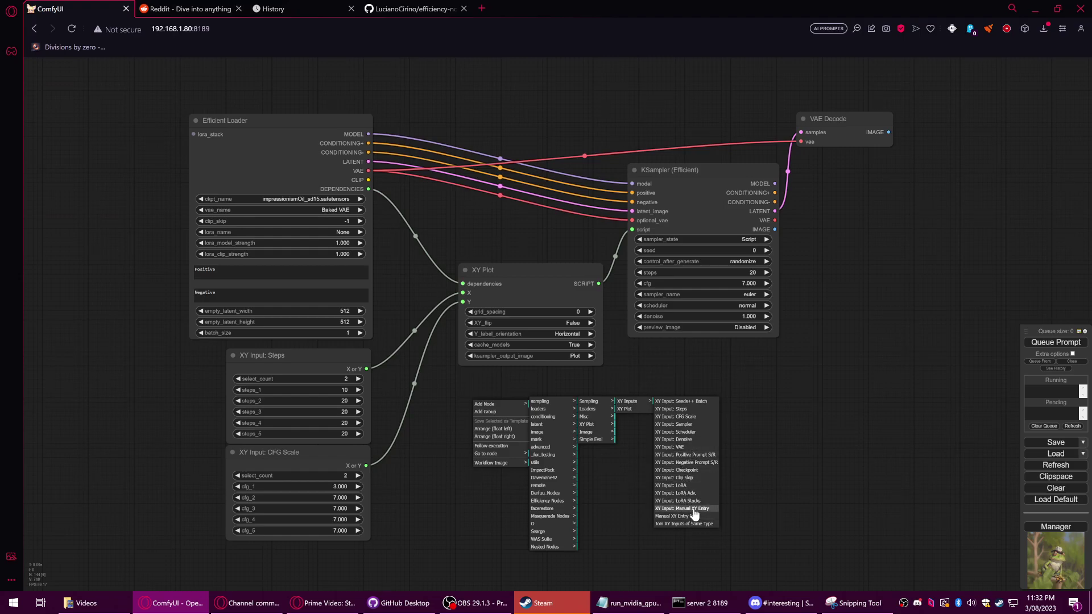
click(657, 516)
Enlarge the Manual XY Entry Info node to show more of its text and position it beneath the XY Plot.
drag(652, 490, 648, 588)
drag(664, 544, 665, 440)
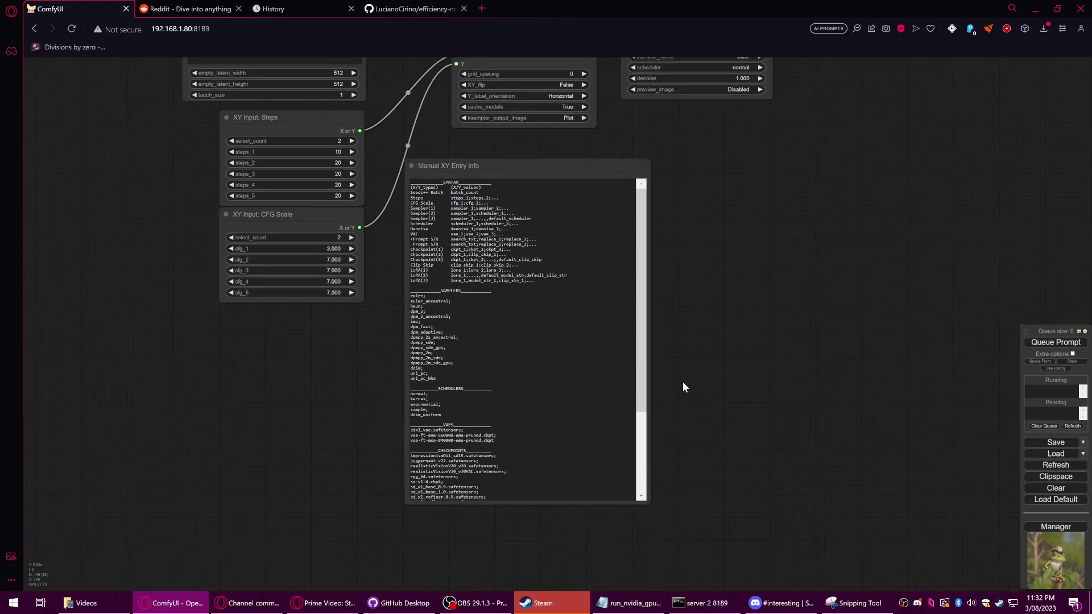
drag(645, 498, 653, 574)
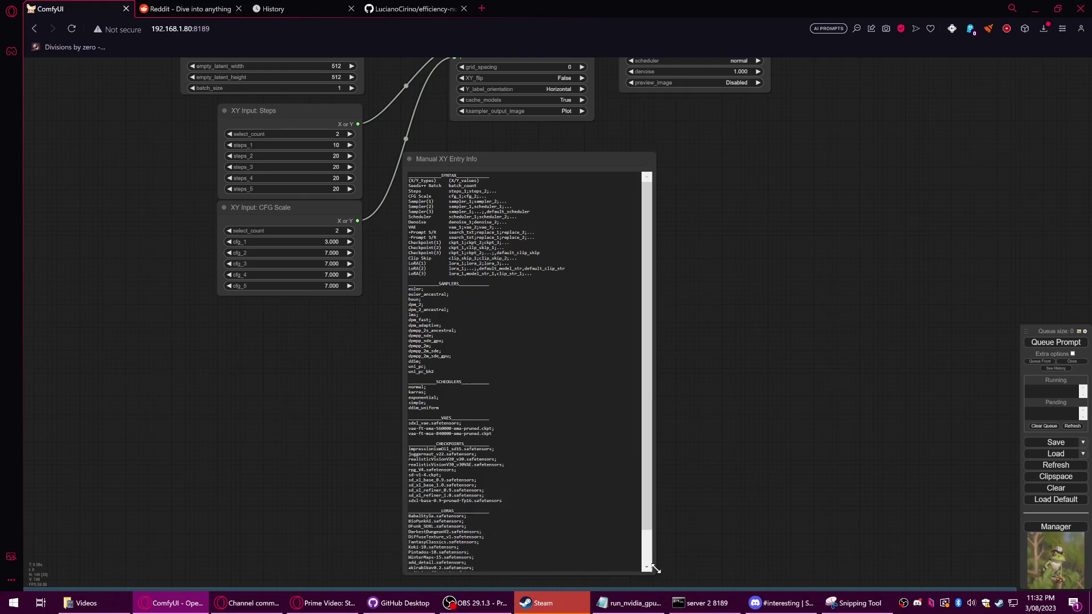
right_click(605, 444)
right_click(547, 159)
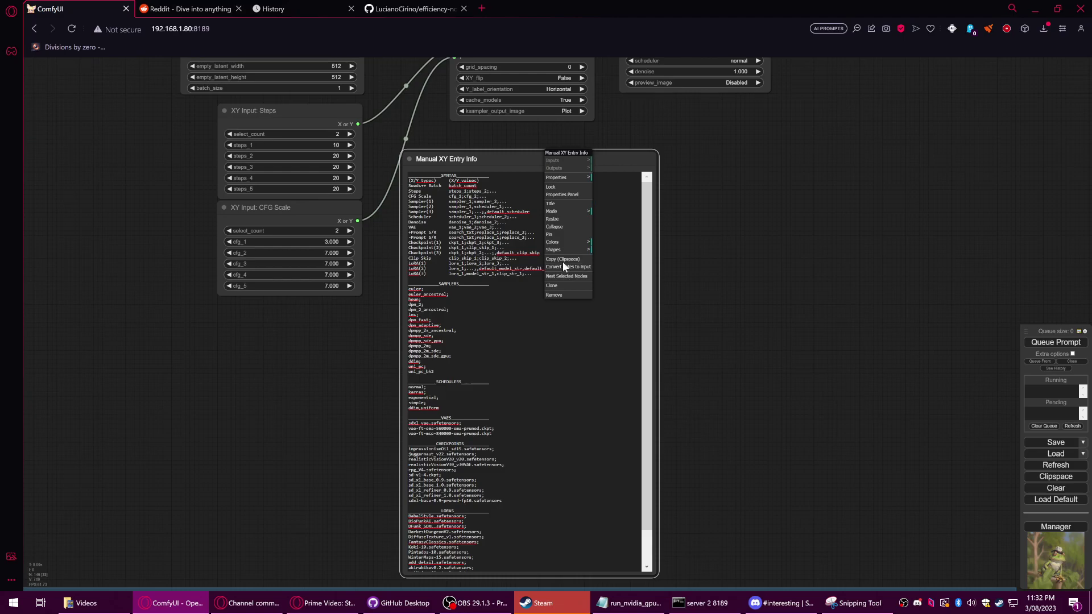
drag(719, 254, 719, 297)
drag(568, 209, 589, 189)
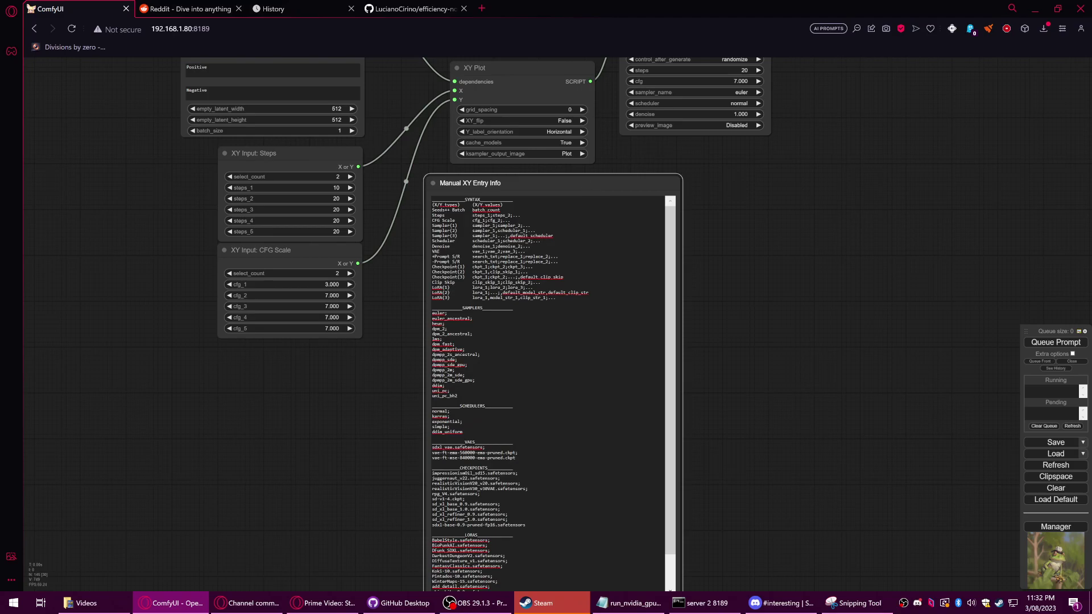
Read through the Manual XY Entry Info node's syntax, sampler, scheduler, VAE, checkpoint and LoRA lists.
scroll(553, 392, down, 2)
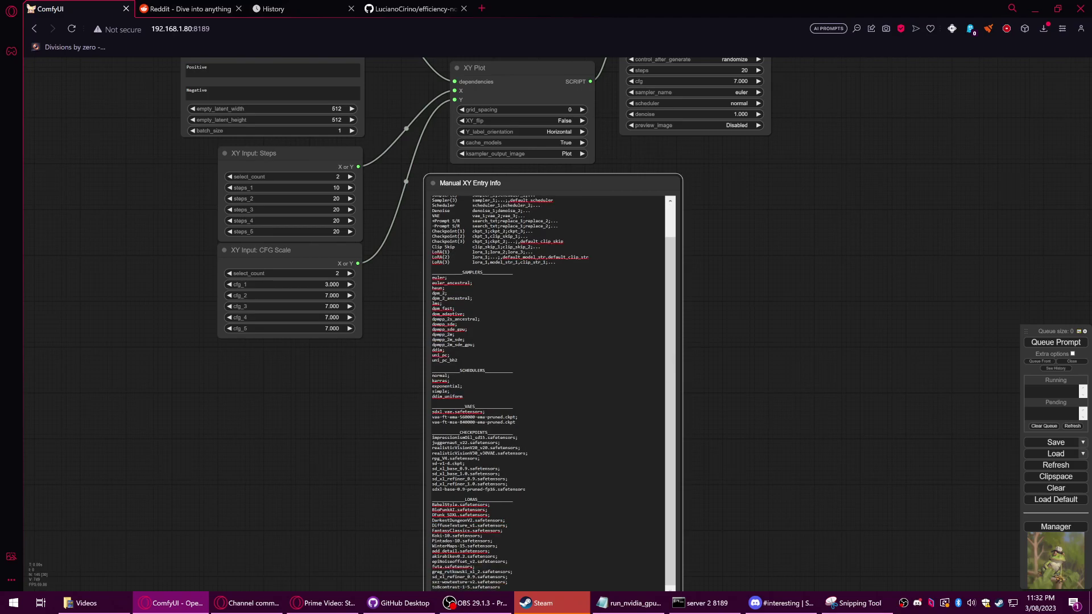
scroll(777, 374, down, 2)
drag(777, 374, 694, 442)
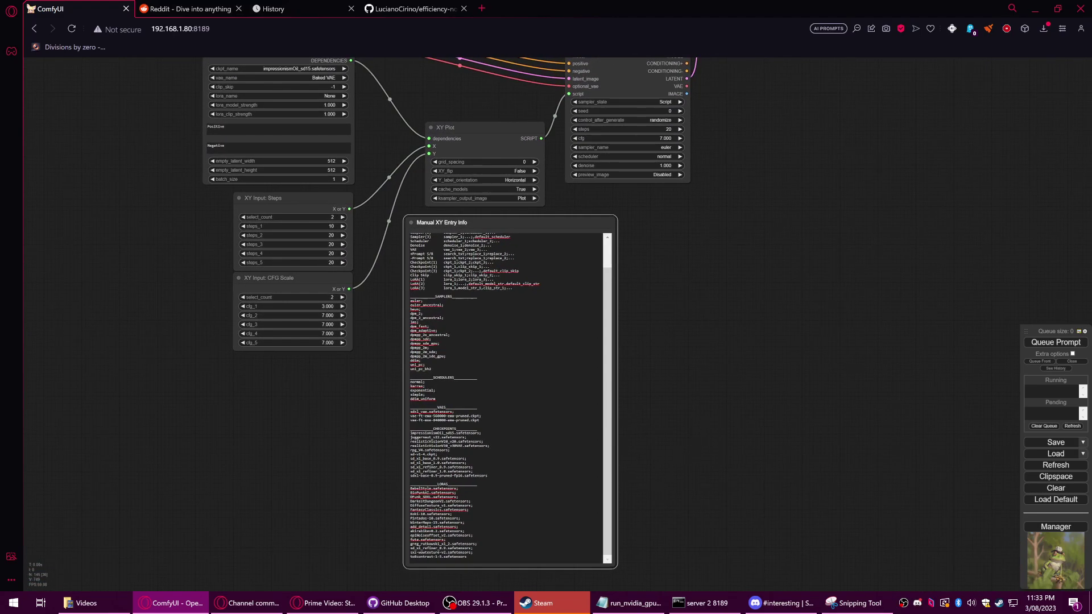
right_click(530, 225)
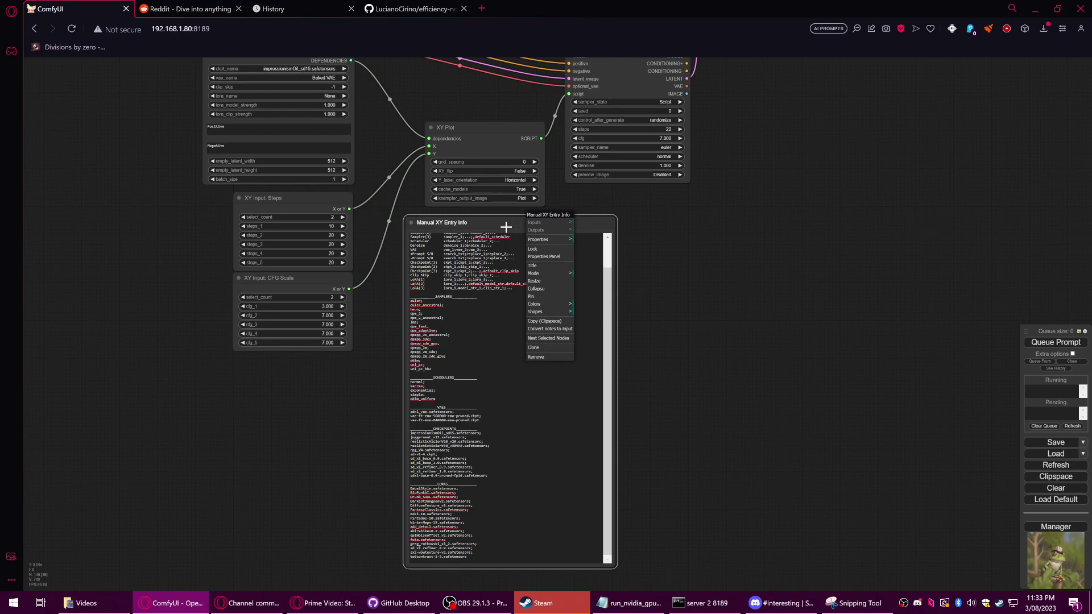
click(502, 227)
Disconnect the KSampler's script input and add a WAS Suite Text Multiline node between the Efficient Loader and the KSampler.
scroll(698, 289, down, 2)
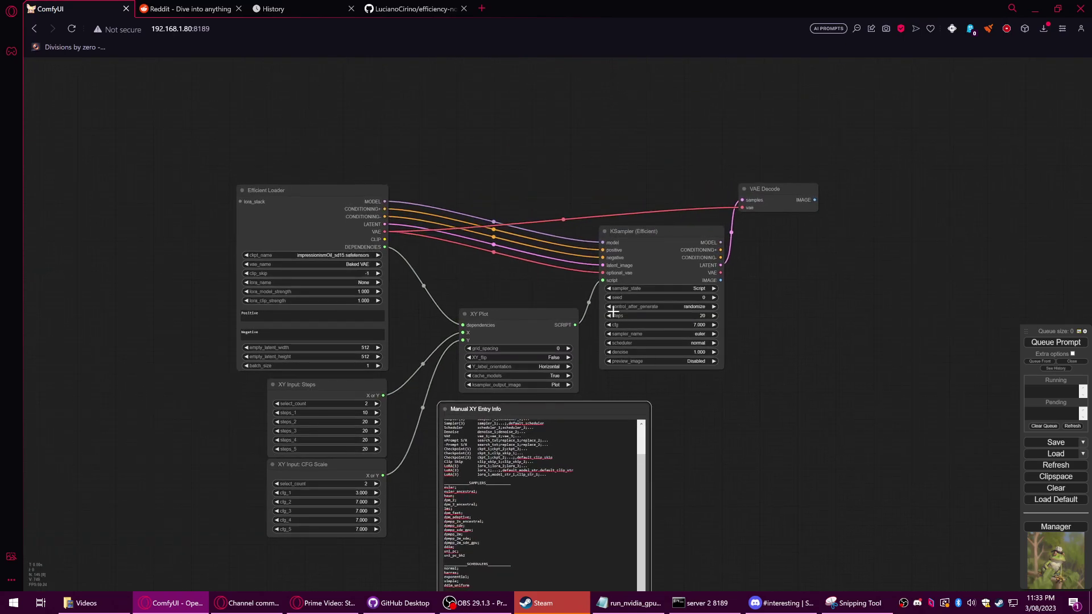
scroll(604, 275, up, 3)
drag(598, 274, 472, 269)
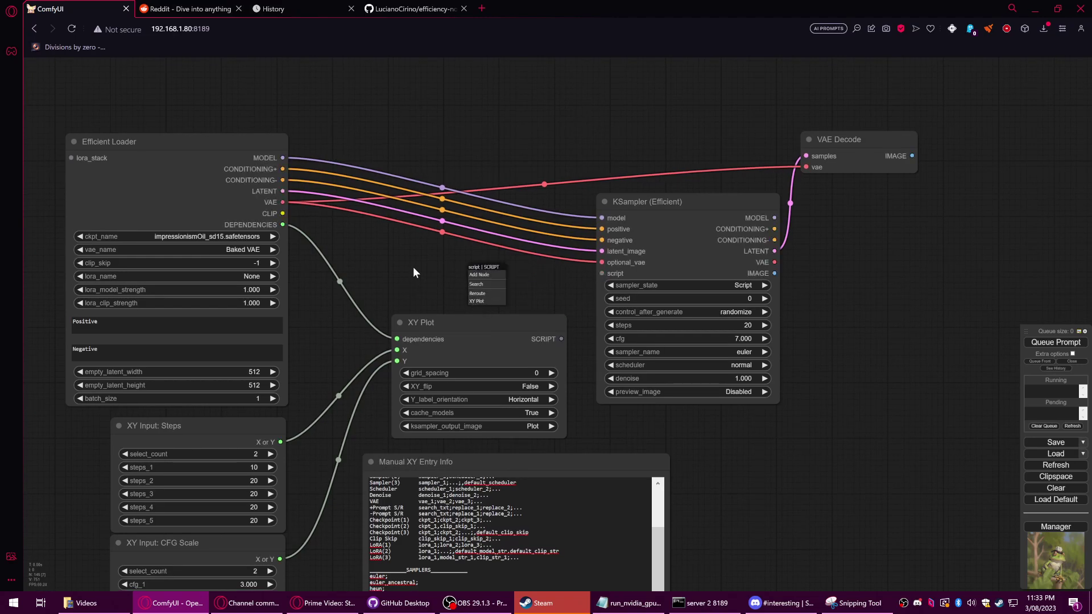
right_click(387, 262)
click(402, 263)
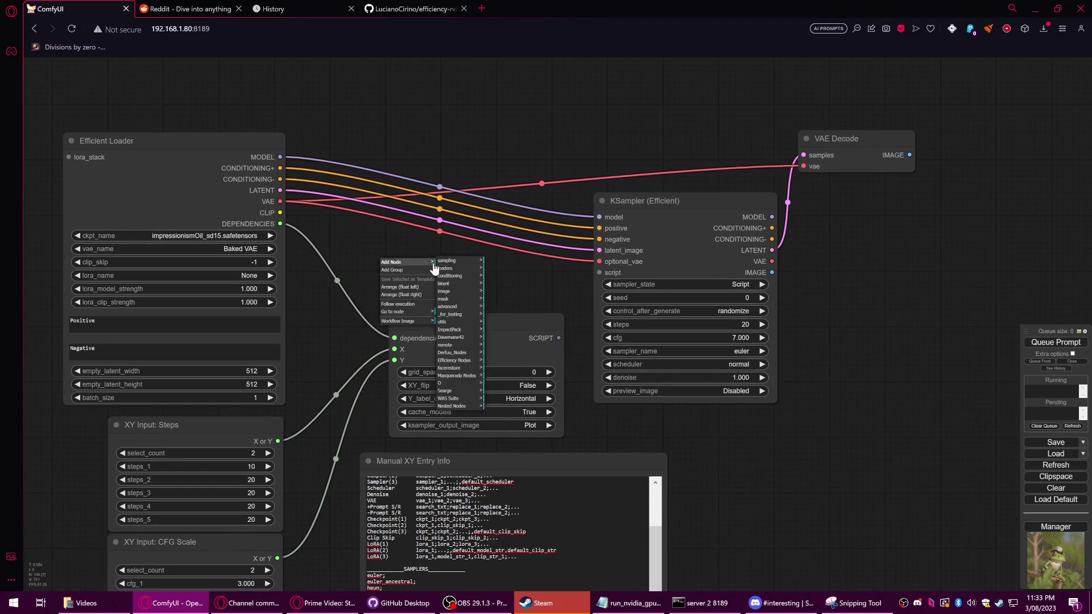
click(455, 399)
click(493, 361)
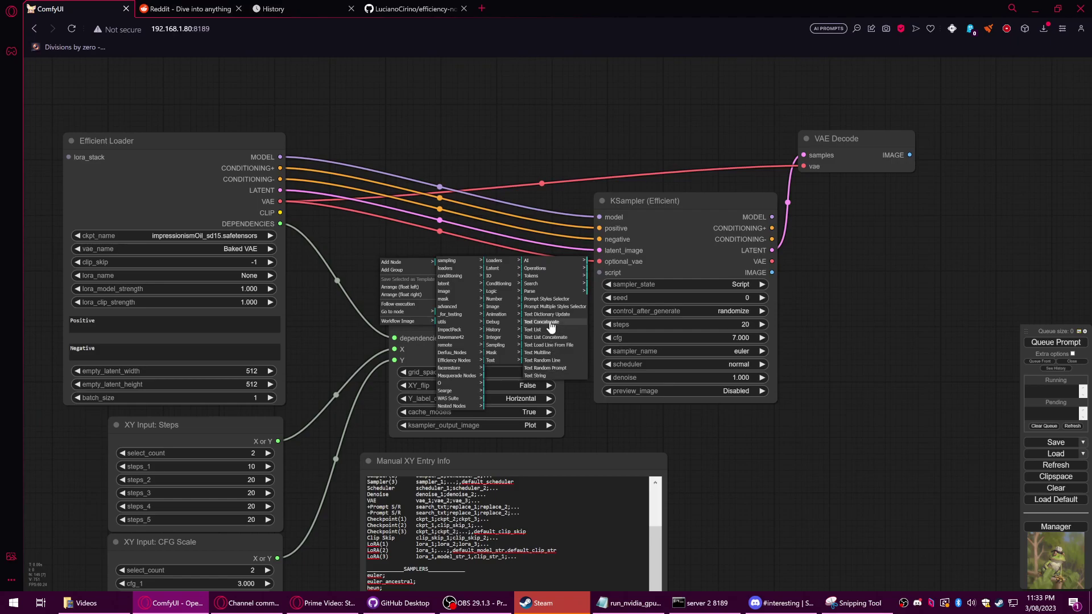
click(544, 357)
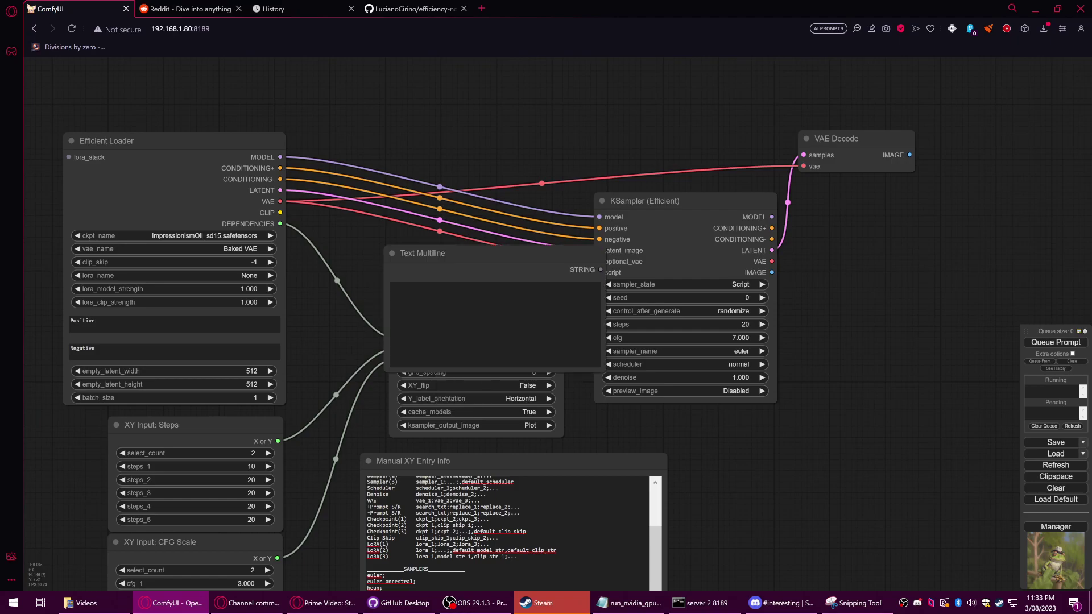
drag(511, 268, 554, 265)
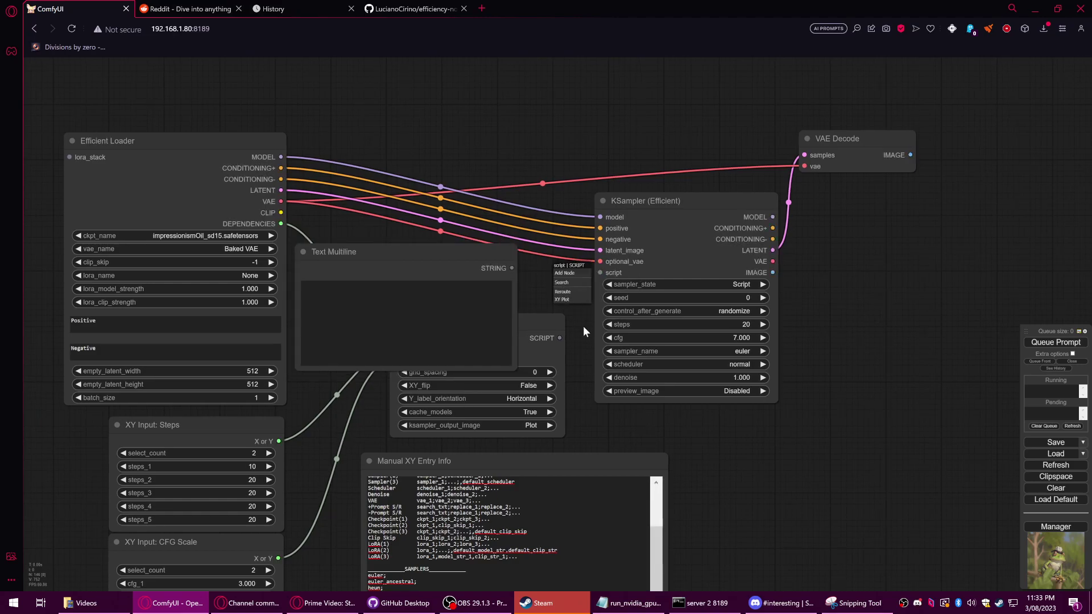
Remove the Text Multiline node and reconnect the XY Plot's SCRIPT output to the KSampler's script input.
right_click(485, 253)
click(500, 391)
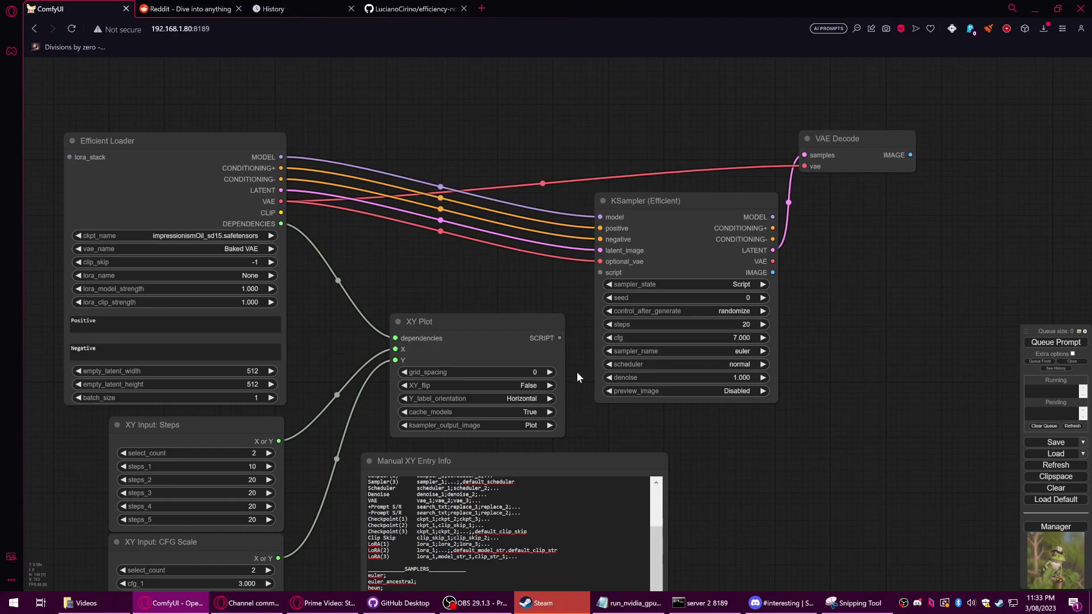
drag(560, 336, 601, 273)
Remove the Manual XY Entry Info node from beneath the XY Plot.
scroll(737, 487, down, 2)
drag(737, 487, 604, 374)
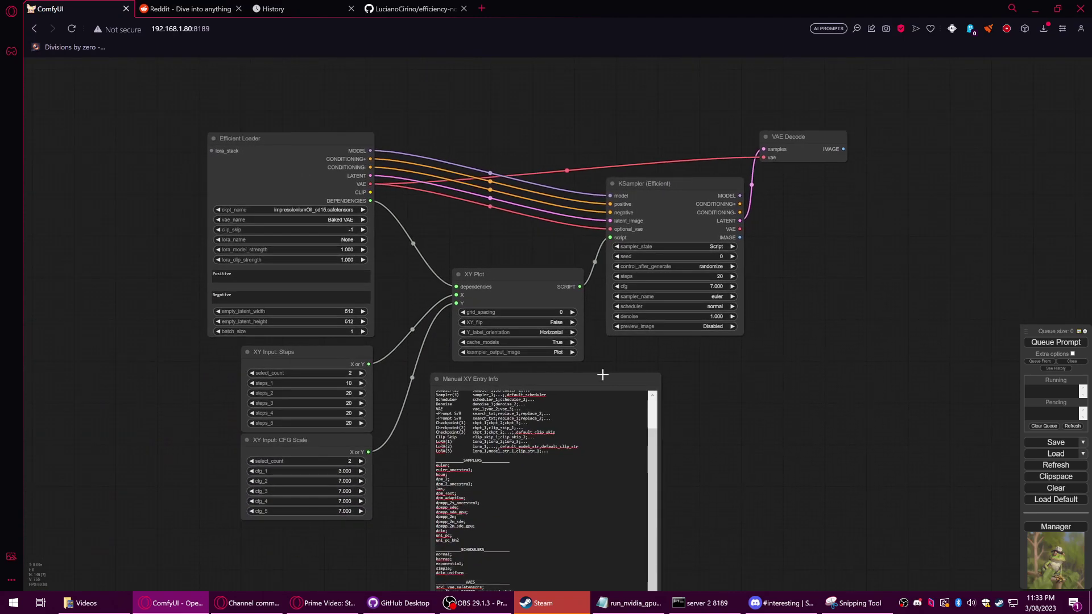
drag(449, 475, 437, 390)
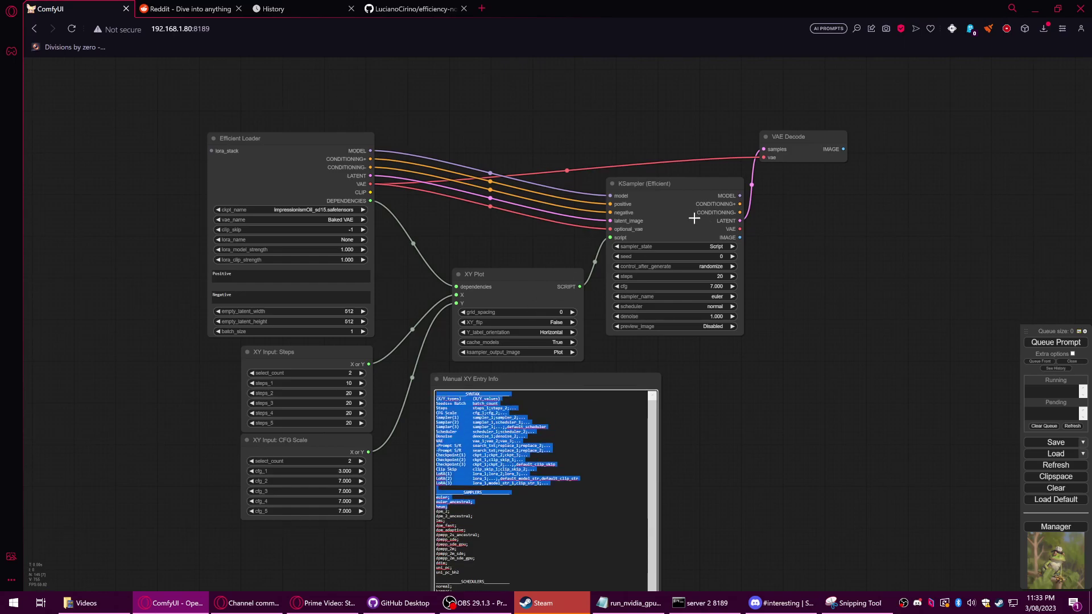
right_click(611, 376)
click(619, 511)
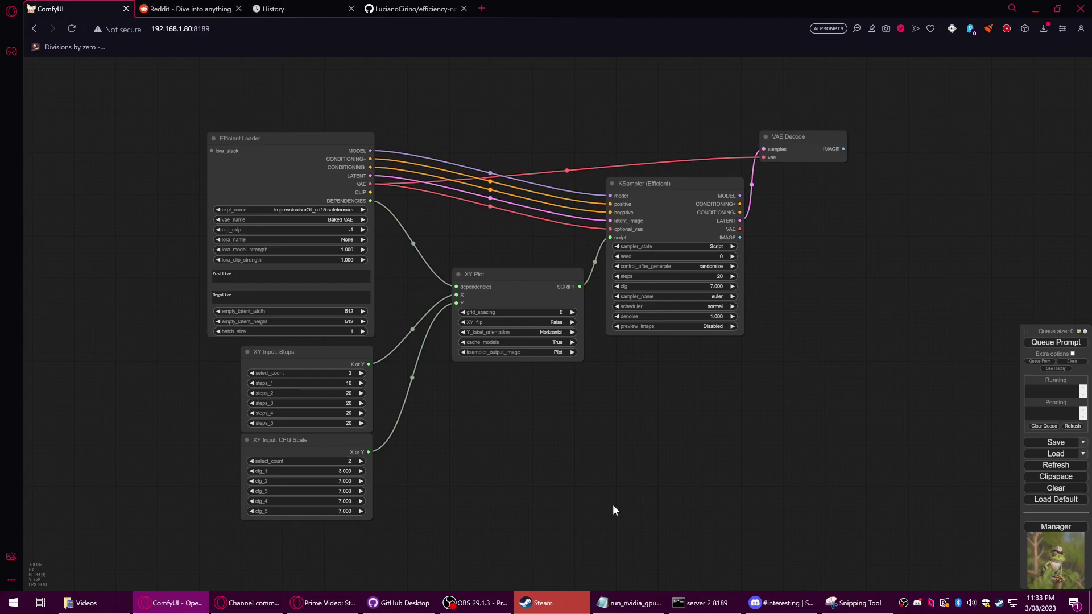
Add a Preview Image node connected to the VAE Decode's IMAGE output and place it beyond the decoder.
drag(508, 409, 470, 383)
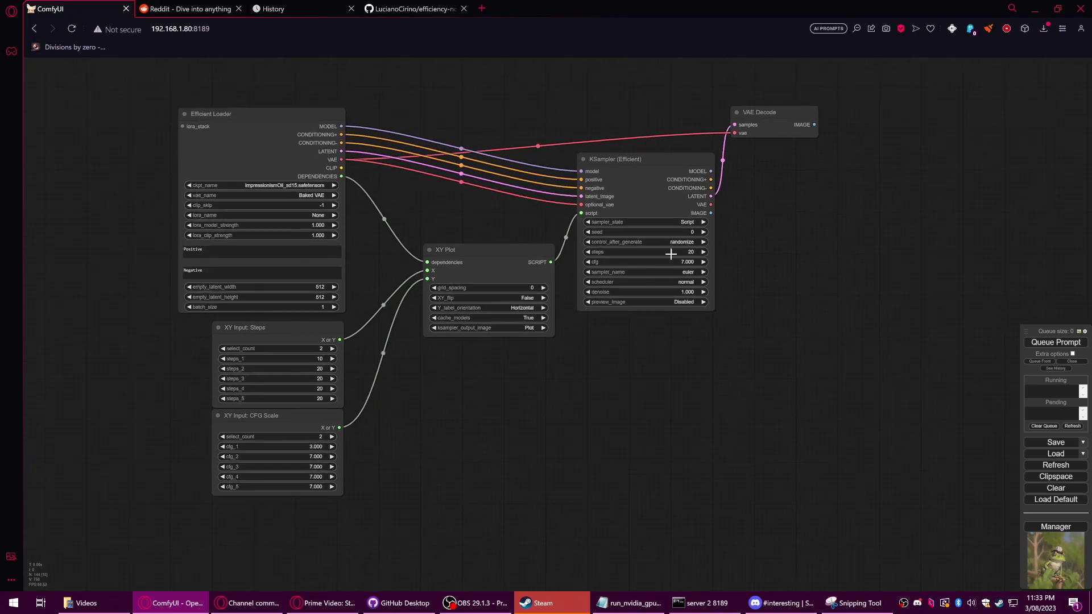
drag(749, 225, 601, 277)
drag(666, 176, 705, 165)
click(726, 220)
drag(584, 242, 625, 217)
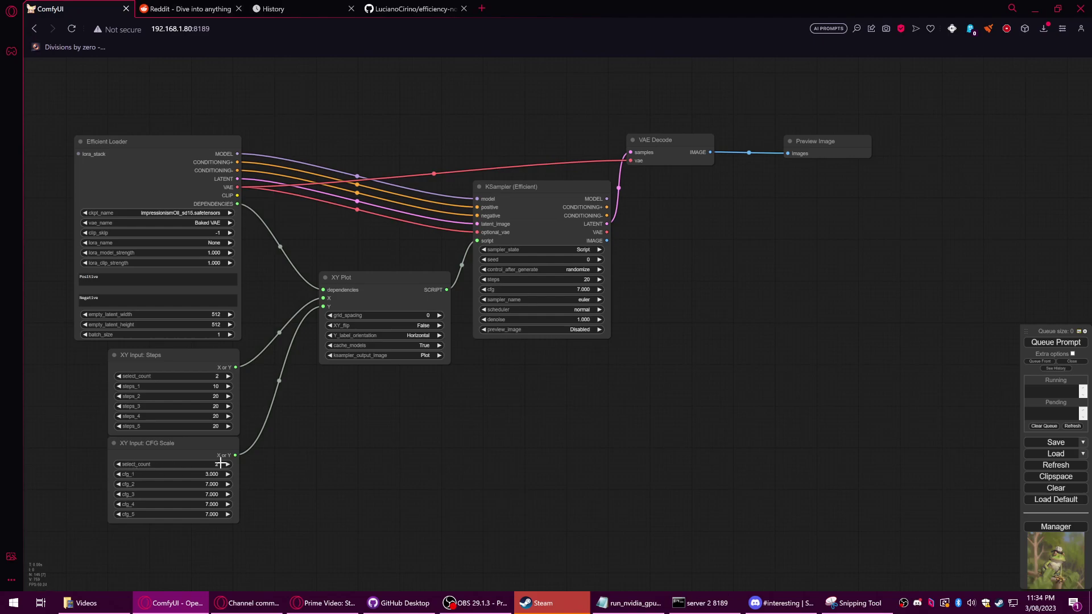
Queue the workflow for generation, and replace the Efficient Loader's positive prompt with "a detective frog".
click(1056, 343)
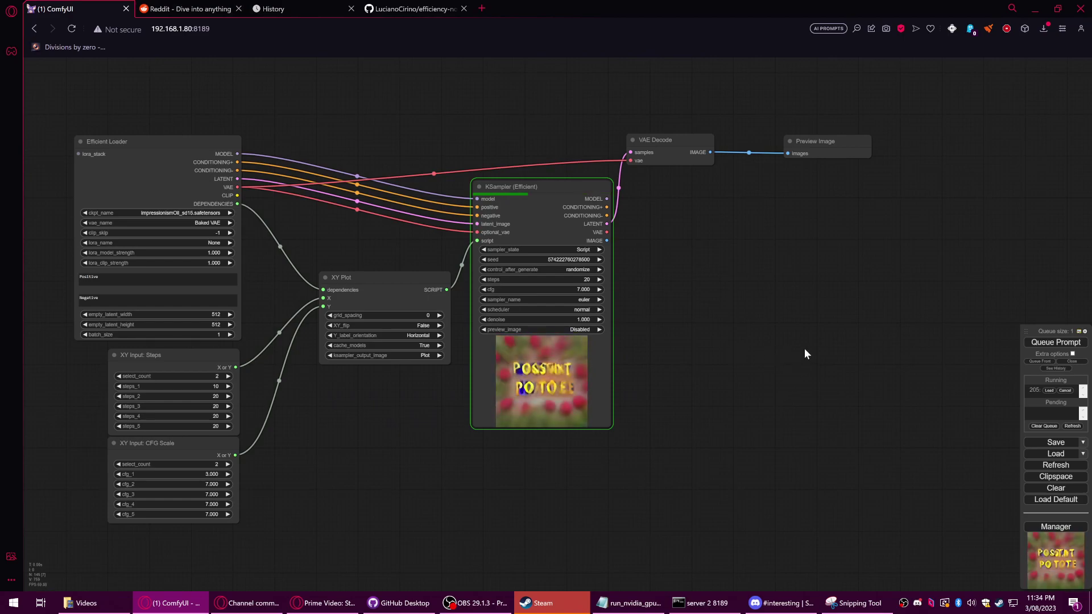
drag(108, 277, 61, 275)
text(a detective frog)
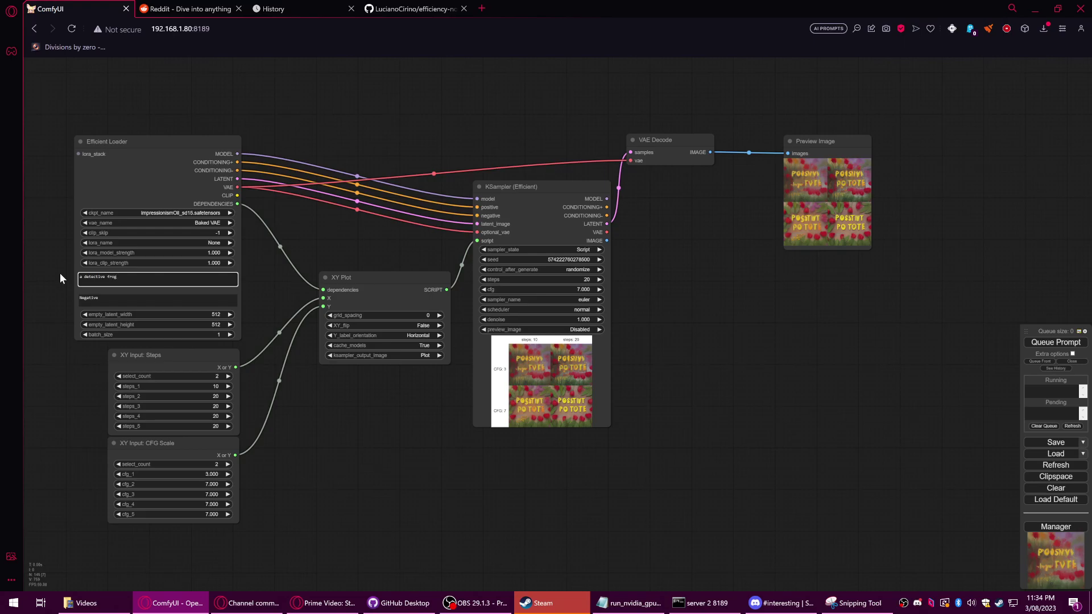
Enlarge the Preview Image node and inspect its image grid alongside the labelled XY plot in the KSampler.
drag(705, 388, 560, 395)
drag(725, 256, 938, 398)
scroll(836, 352, up, 4)
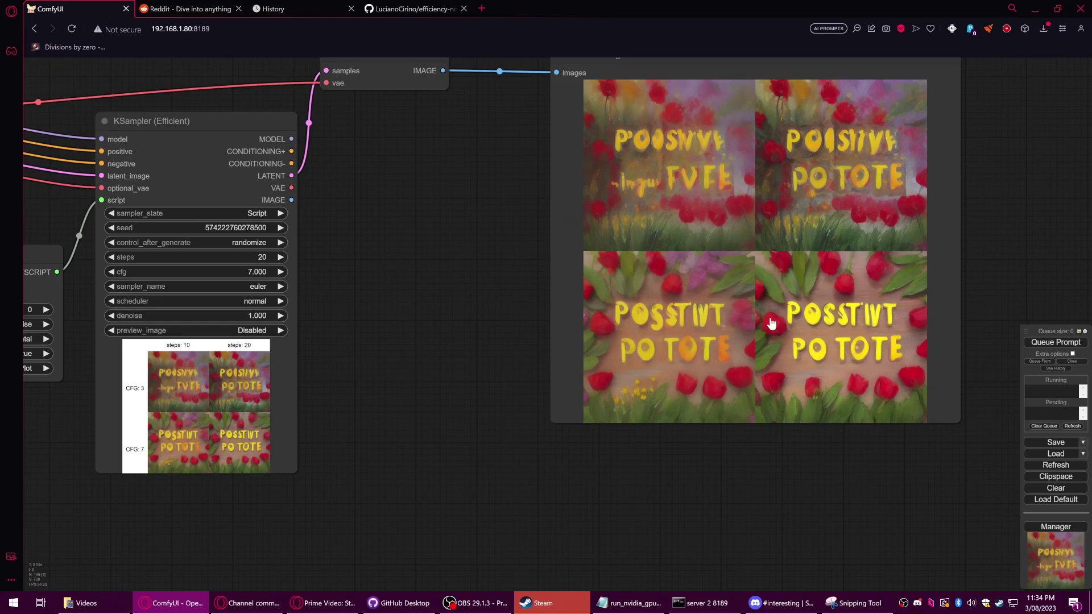
drag(295, 461, 561, 365)
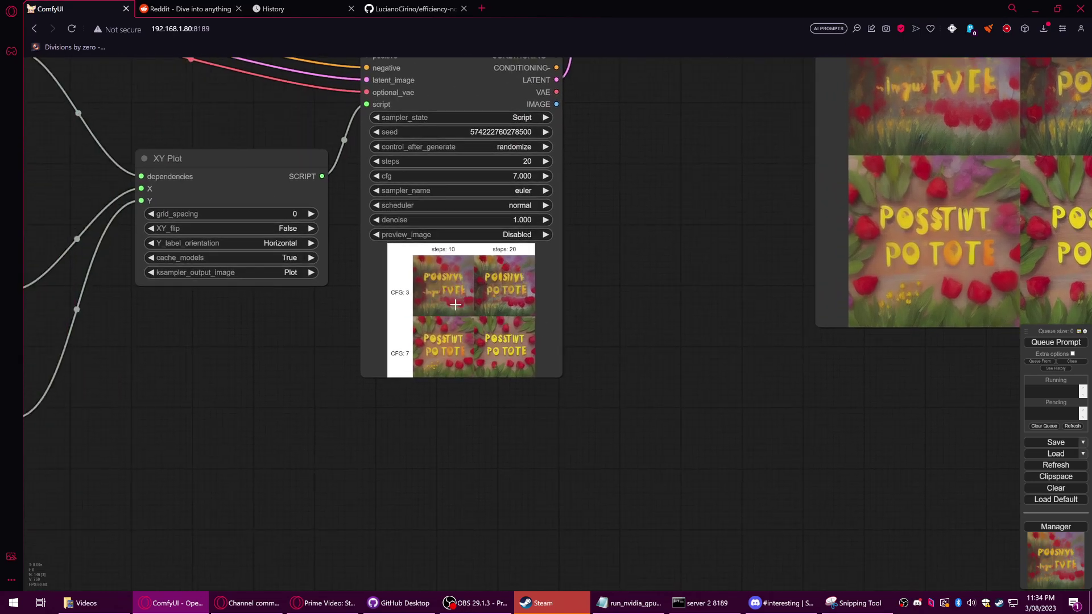
Examine the labelled XY plot inside the KSampler (Efficient) node and the options offered for its image.
scroll(462, 307, up, 12)
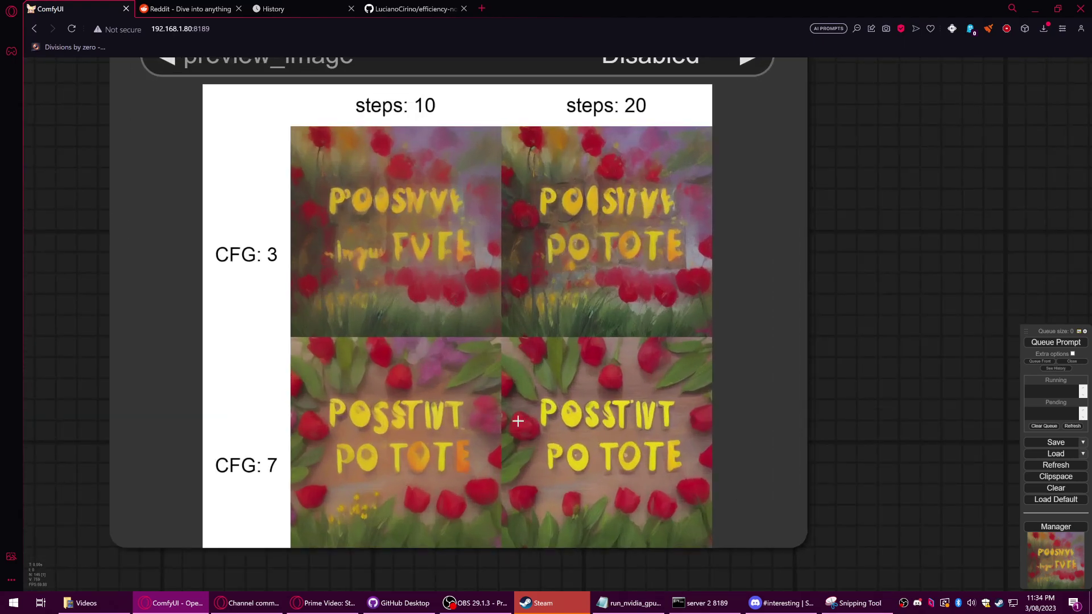
right_click(454, 280)
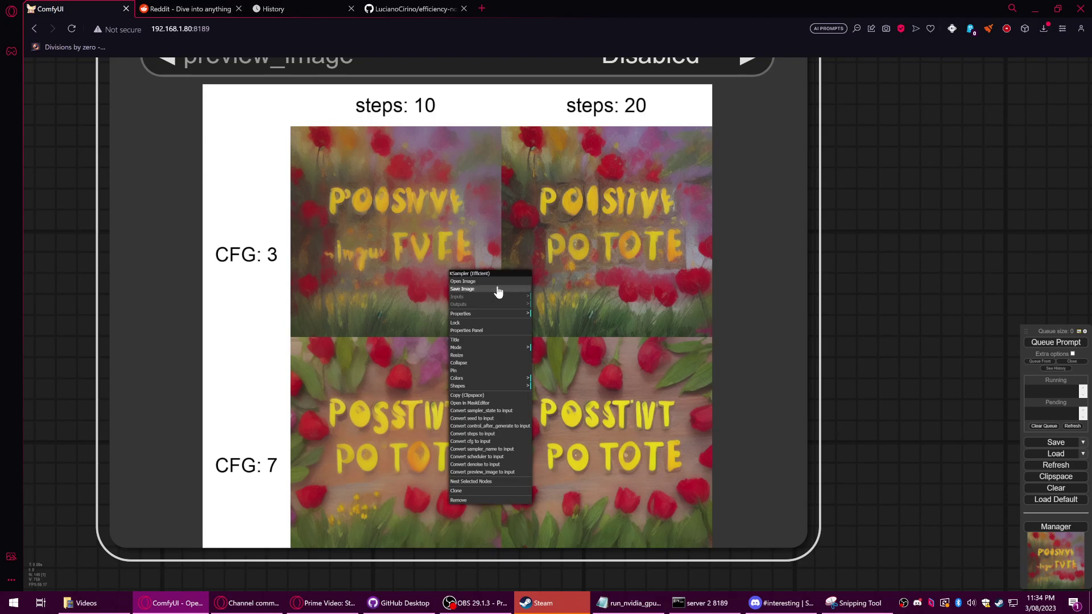
scroll(498, 286, down, 2)
scroll(857, 306, down, 5)
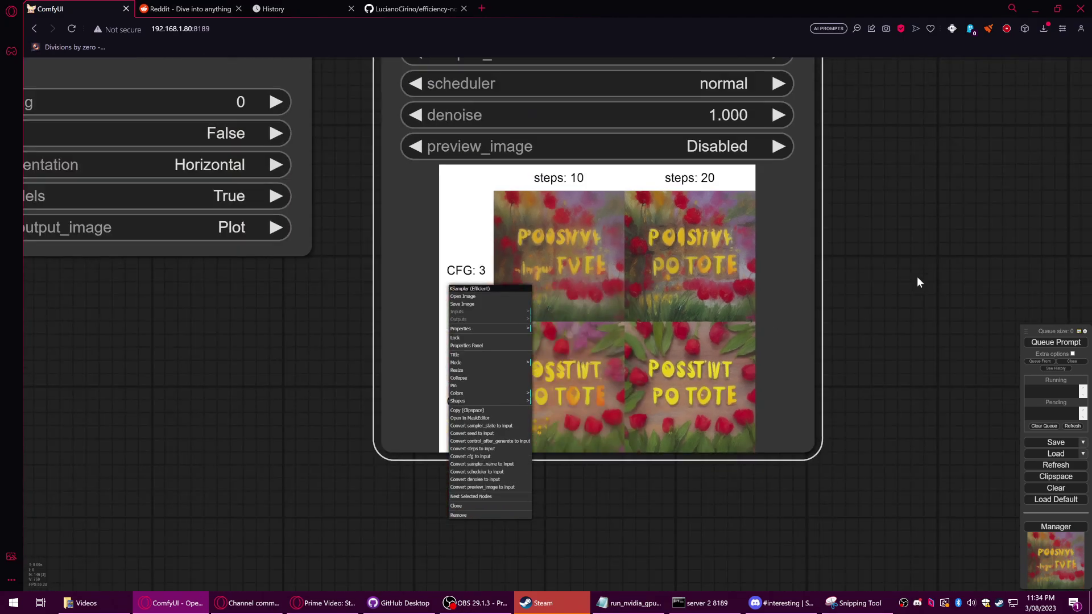
scroll(772, 363, up, 3)
scroll(400, 379, down, 6)
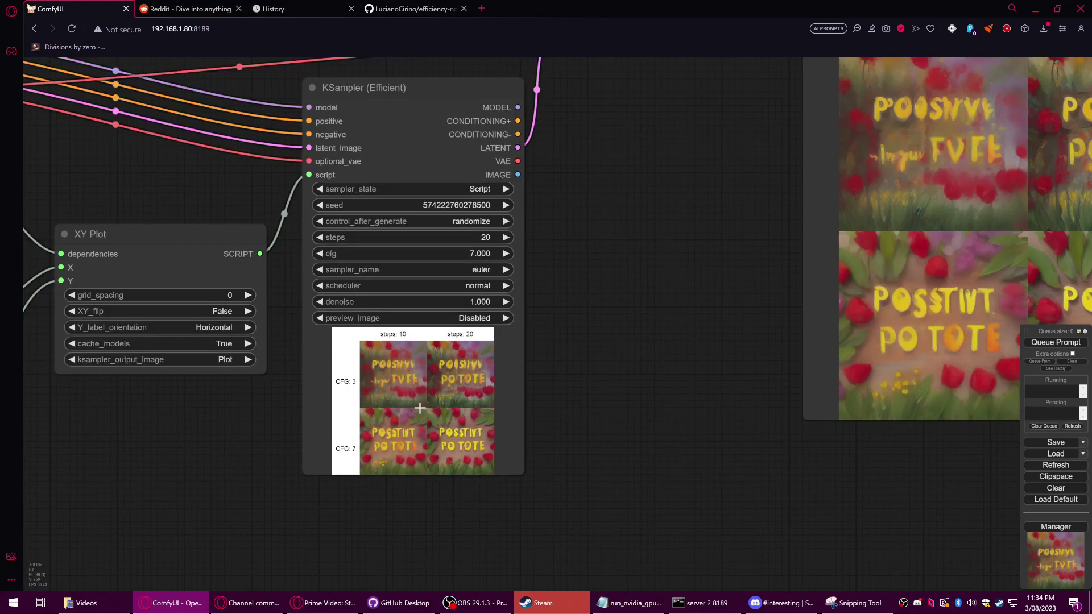
click(426, 346)
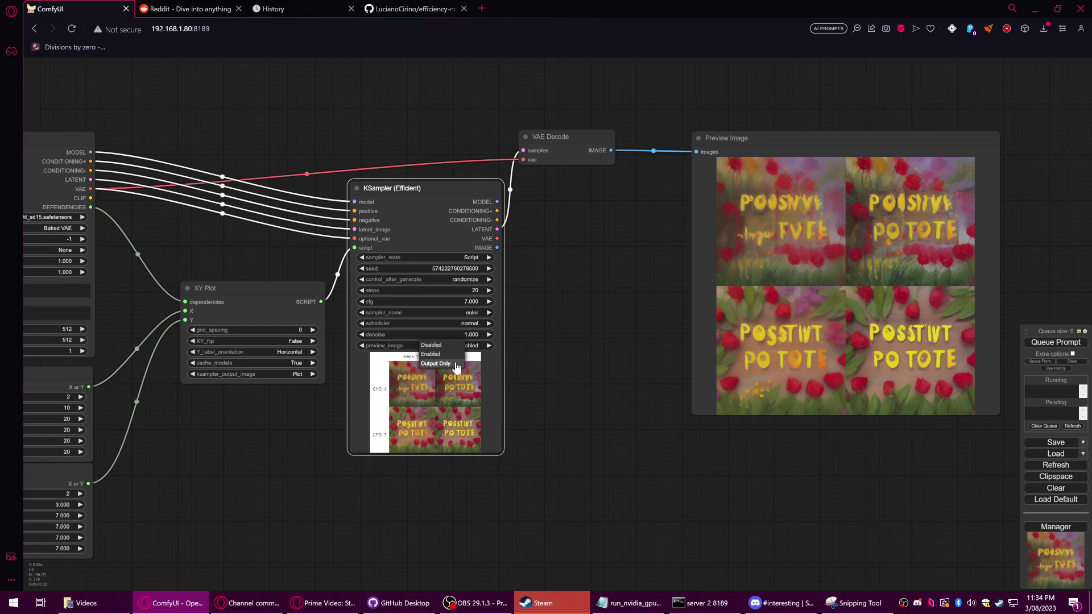
click(431, 345)
click(556, 335)
Add a Save Image node connected to the KSampler (Efficient) IMAGE output and place it beside the sampler.
drag(497, 247, 589, 321)
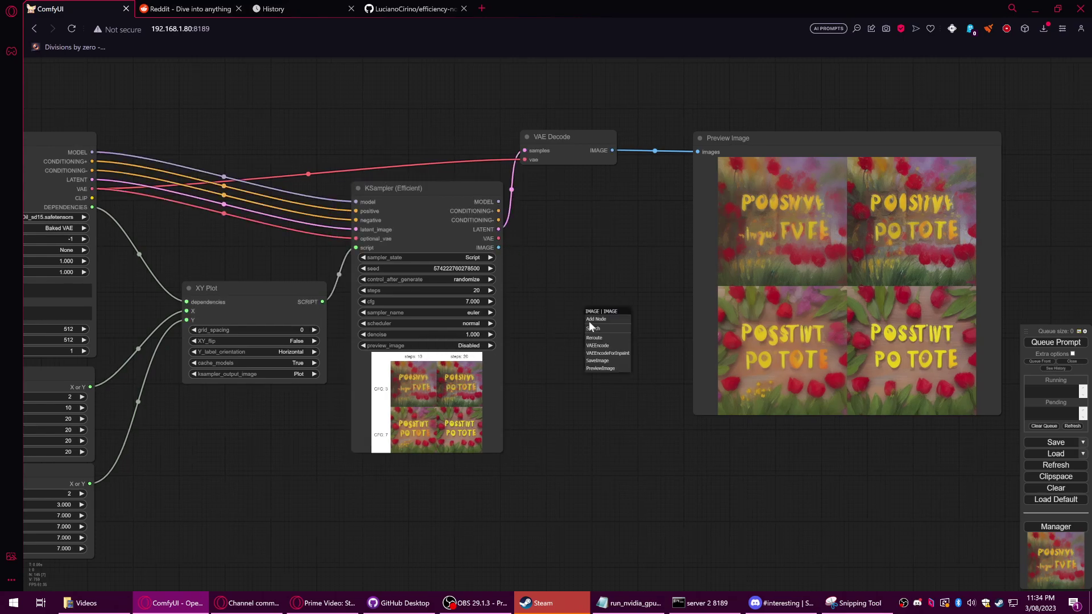
click(595, 361)
drag(626, 307, 591, 339)
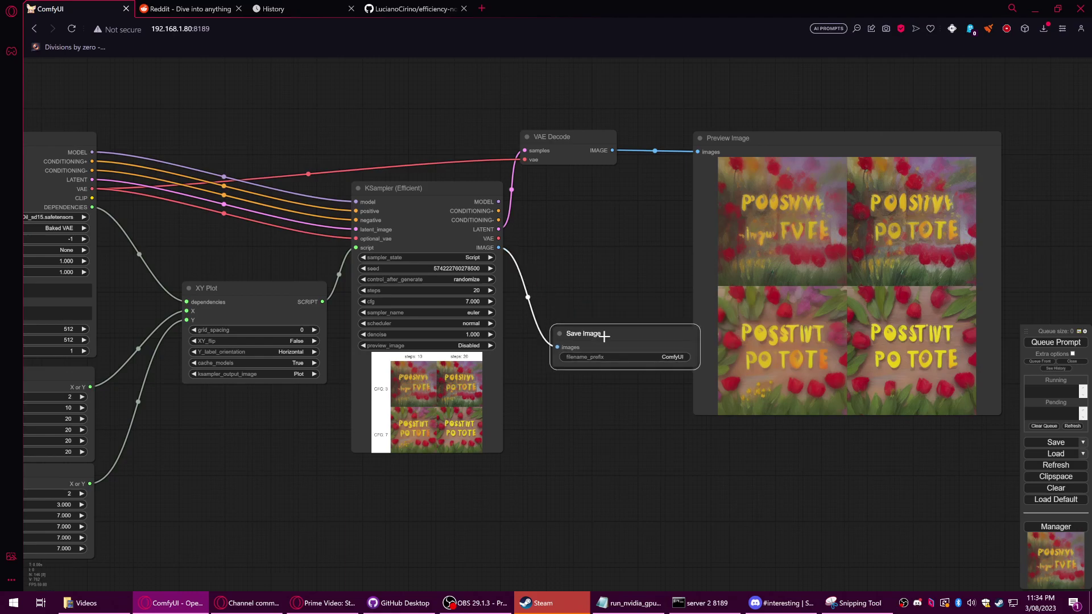
Set the KSampler's preview_image to Output Only and queue the workflow for generation.
click(470, 345)
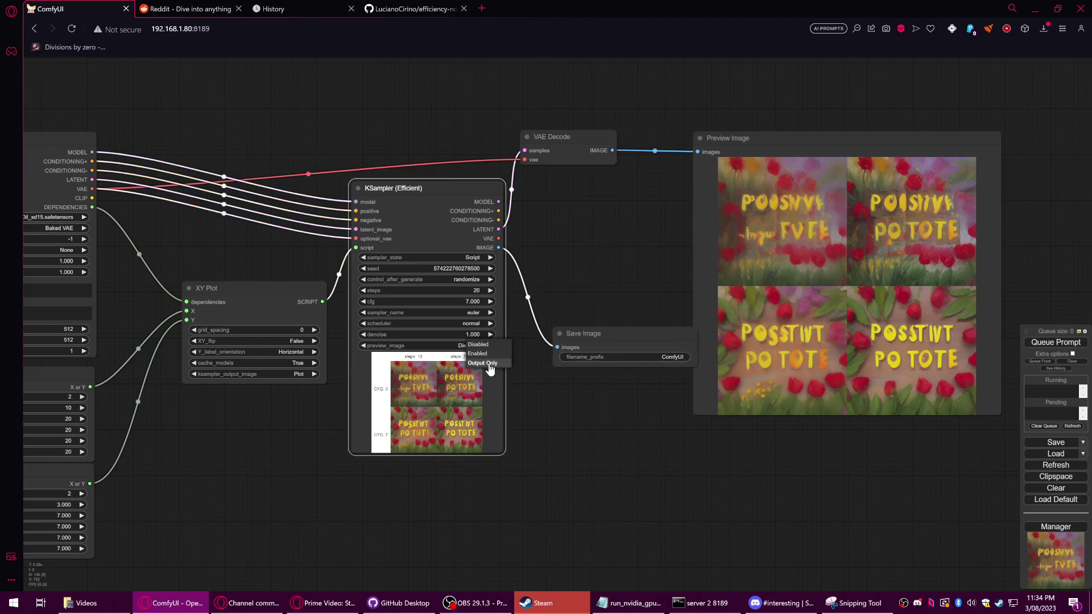
click(490, 364)
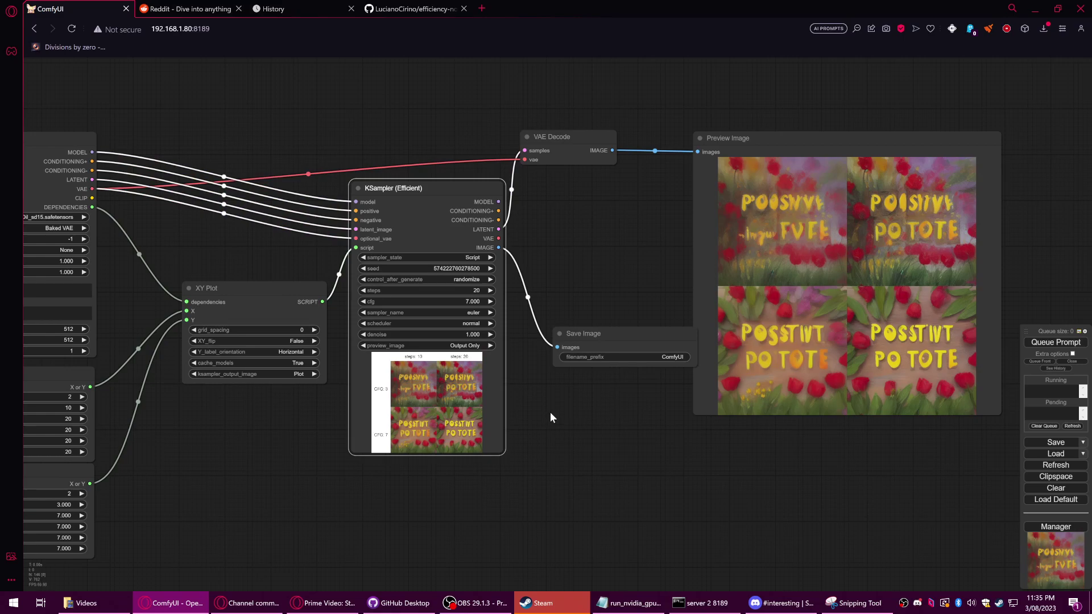
scroll(507, 435, down, 1)
click(1057, 342)
drag(527, 491, 625, 446)
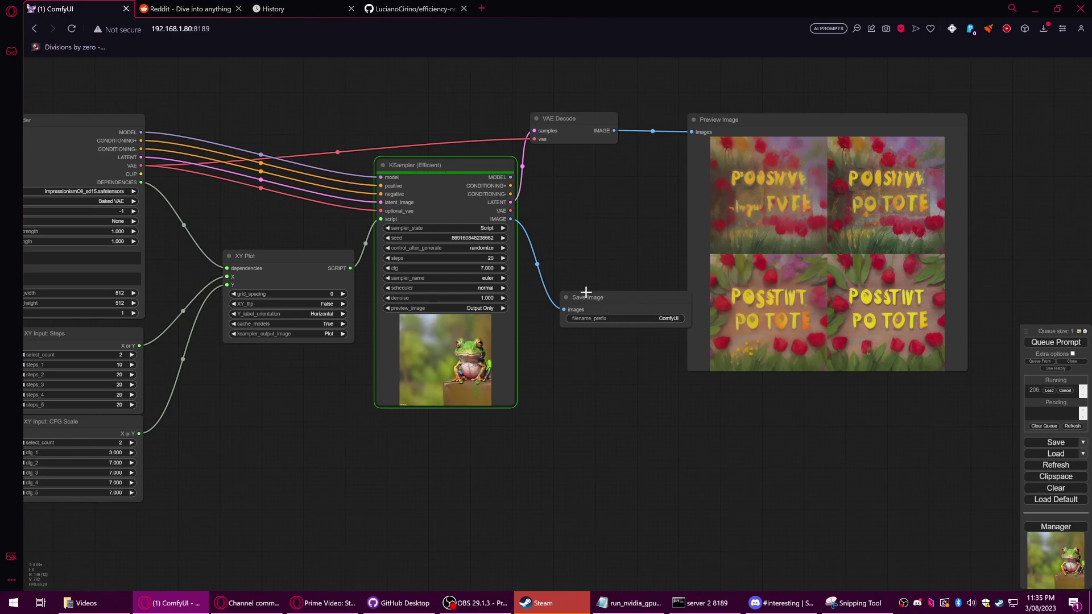
drag(696, 440, 604, 506)
Inspect the labelled XY plot in the Save Image node and move the node clear below the Preview Image node.
drag(485, 289, 534, 291)
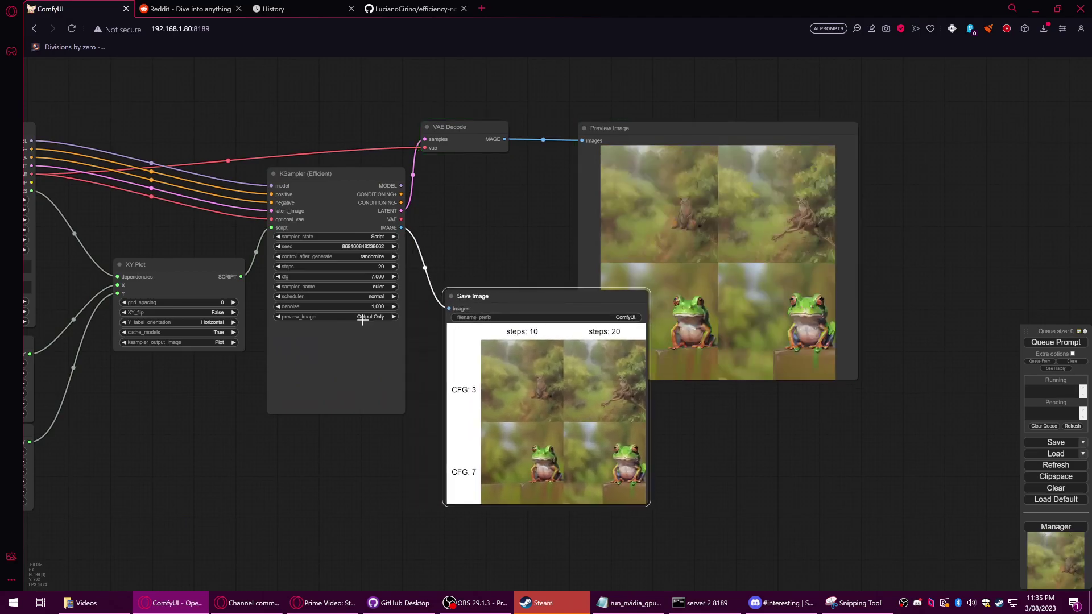
drag(499, 296, 486, 266)
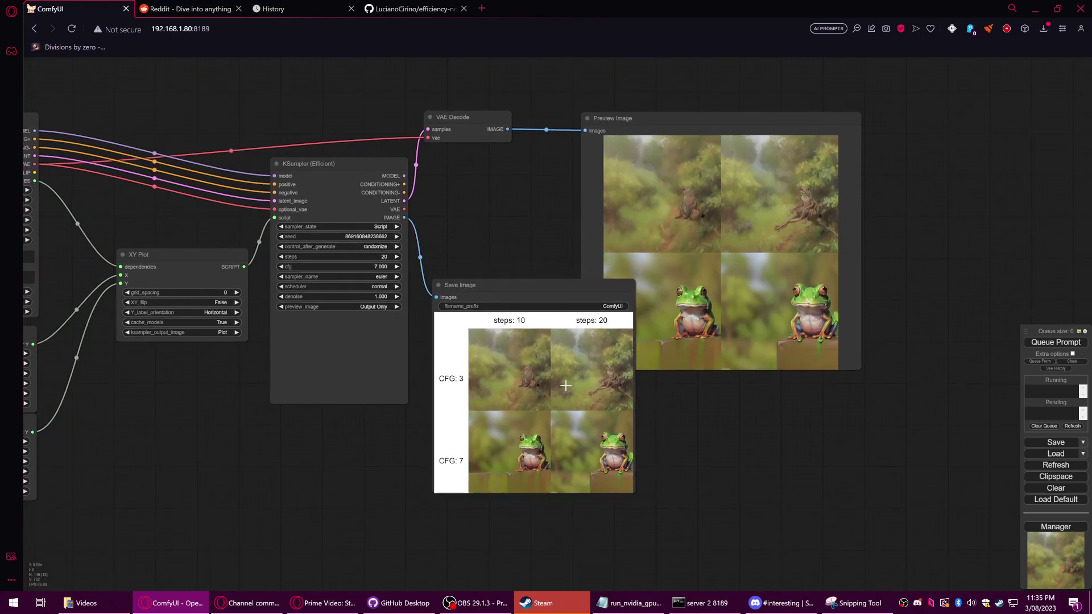
scroll(555, 459, up, 10)
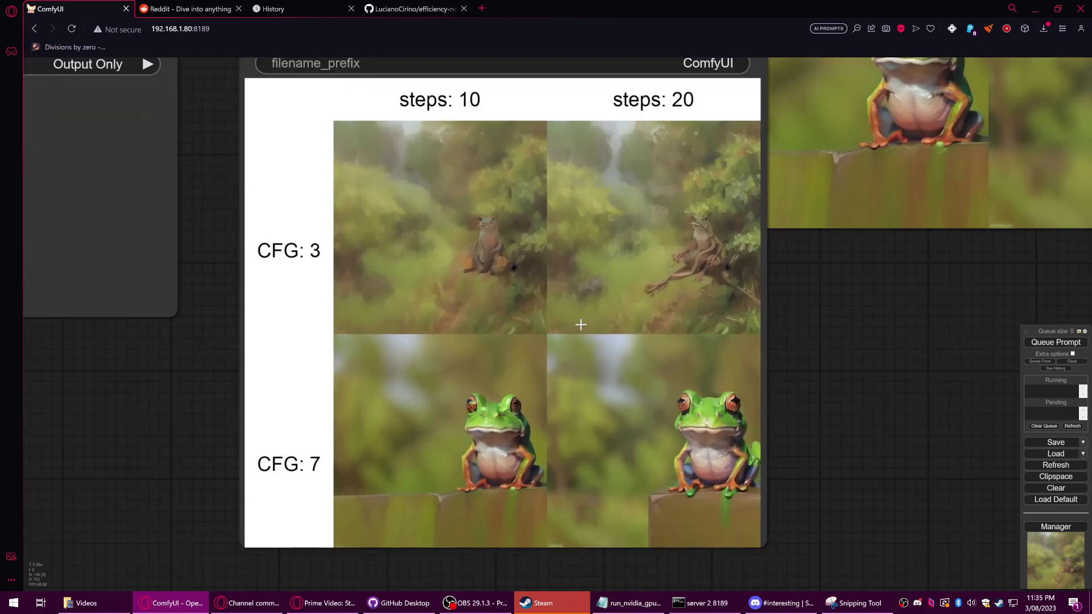
scroll(592, 358, down, 10)
scroll(592, 398, down, 3)
drag(535, 310, 555, 342)
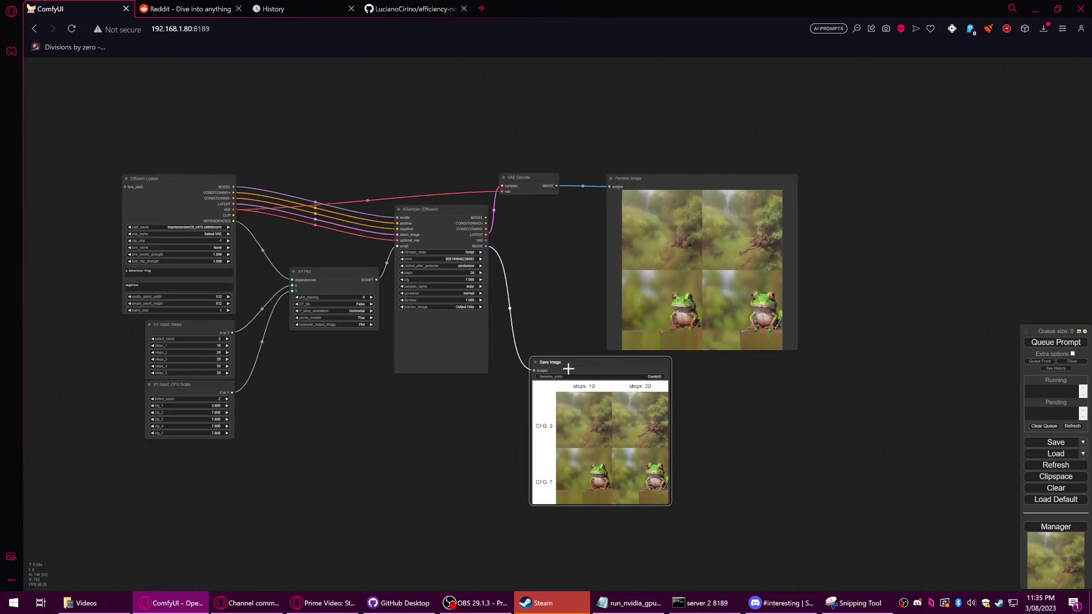
Move the Preview Image node down, closer to the Save Image node.
drag(475, 418, 541, 446)
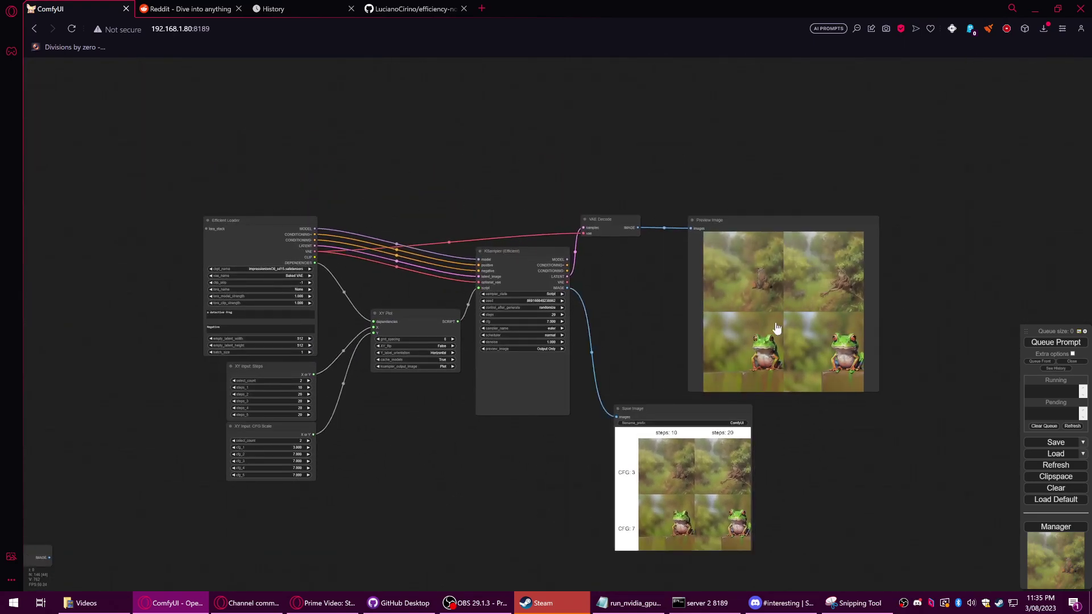
drag(873, 420, 841, 365)
scroll(876, 398, down, 1)
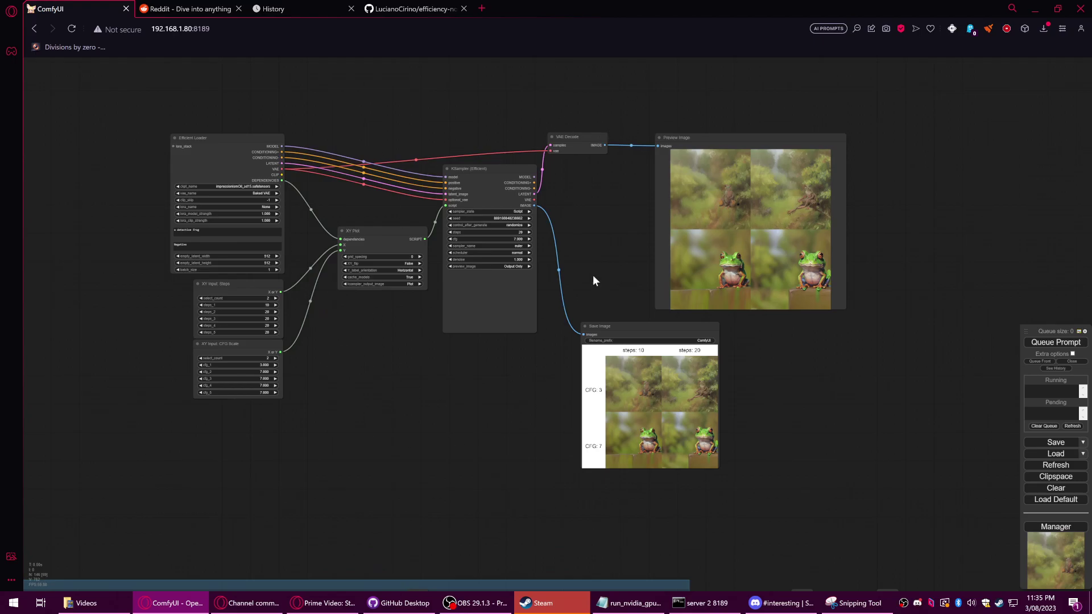
drag(683, 137, 702, 207)
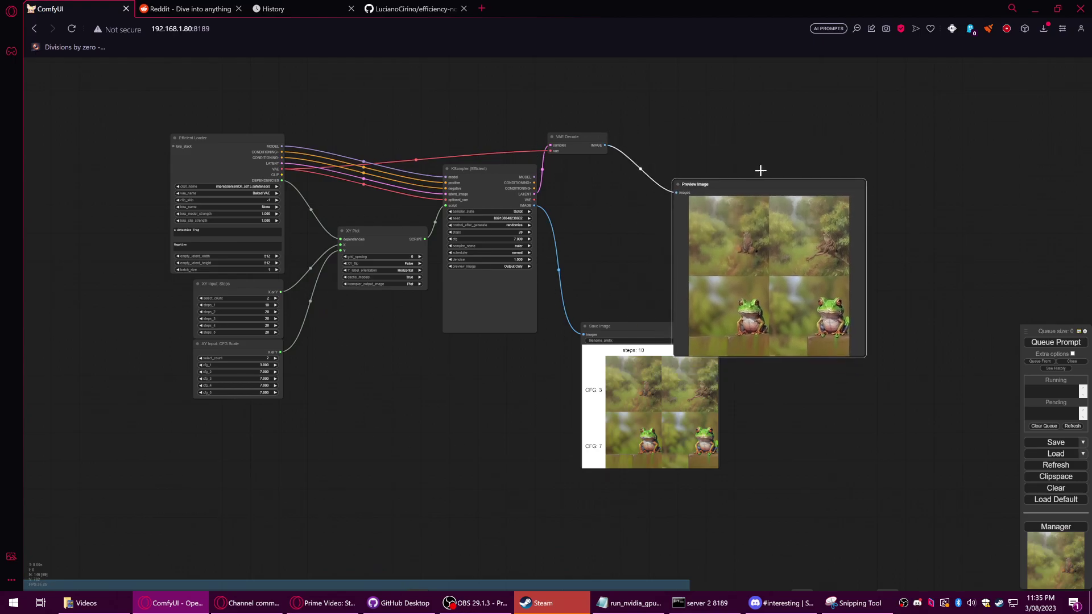
Review the workflow's wiring and settings from the Efficient Loader through the XY Plot and KSampler to the image outputs.
scroll(514, 315, up, 6)
scroll(505, 281, up, 2)
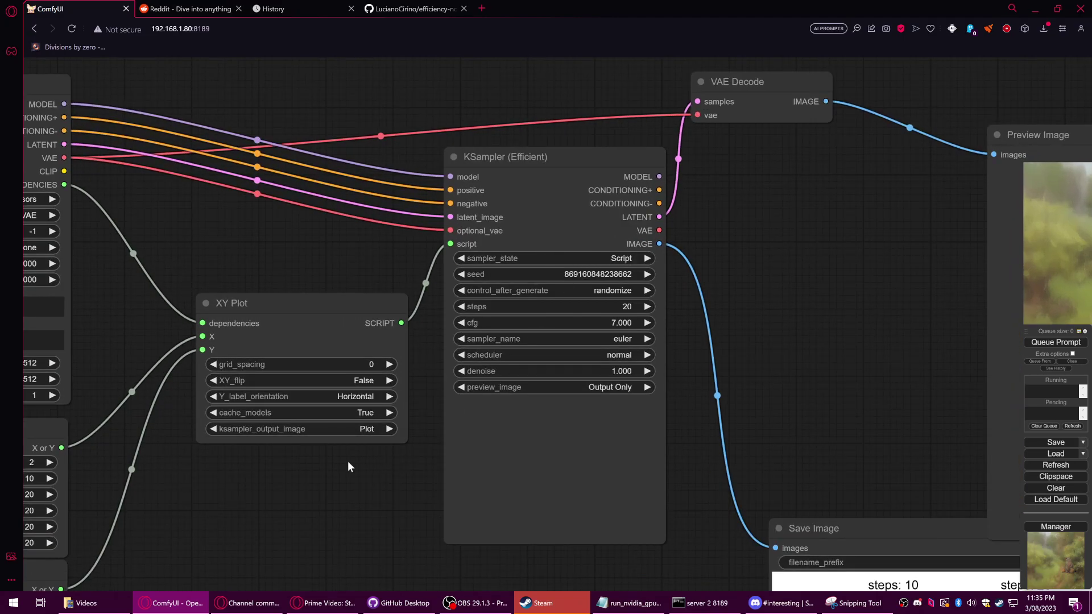
drag(350, 460, 514, 435)
scroll(490, 453, down, 1)
scroll(493, 477, down, 1)
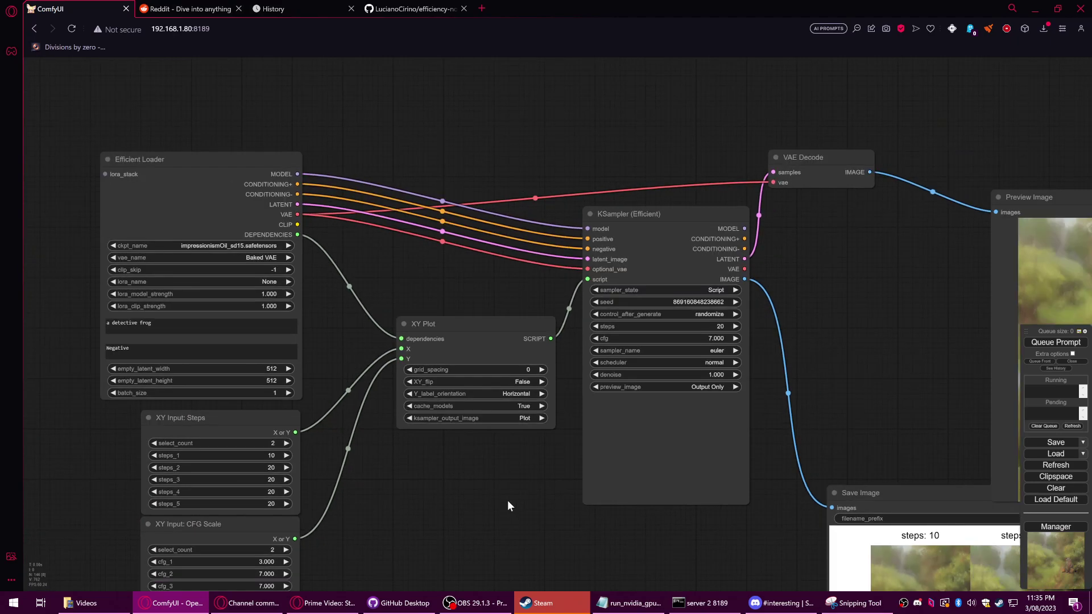
drag(509, 501, 432, 415)
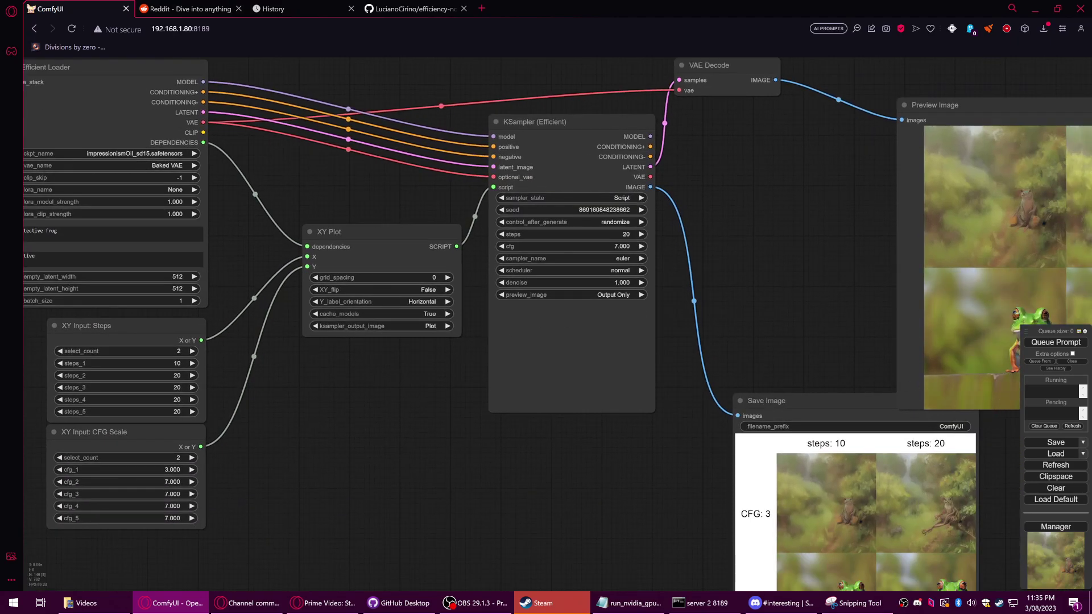